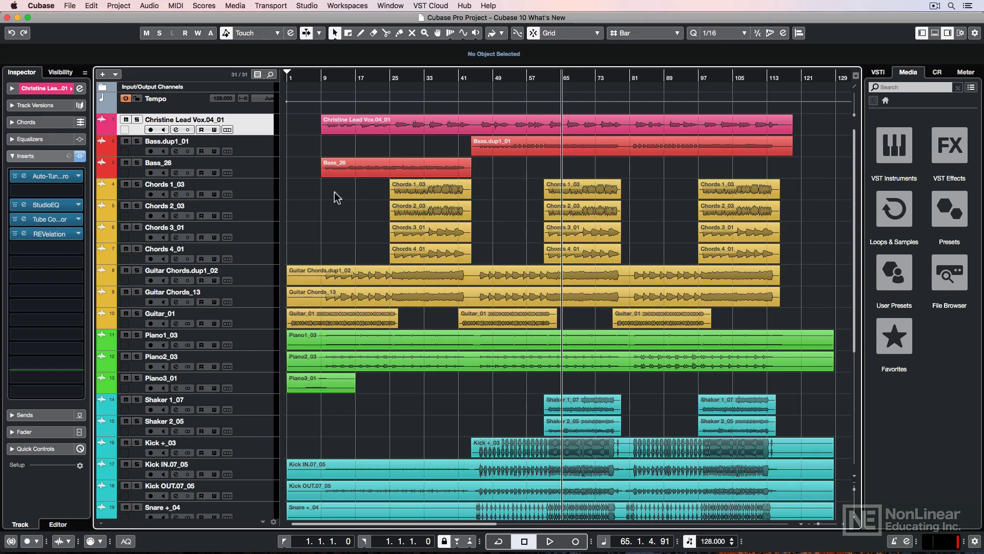
- Open the lead vocal's StudioEQ, Tube Compressor and REVelation editors, bringing StudioEQ to the front
click(49, 205)
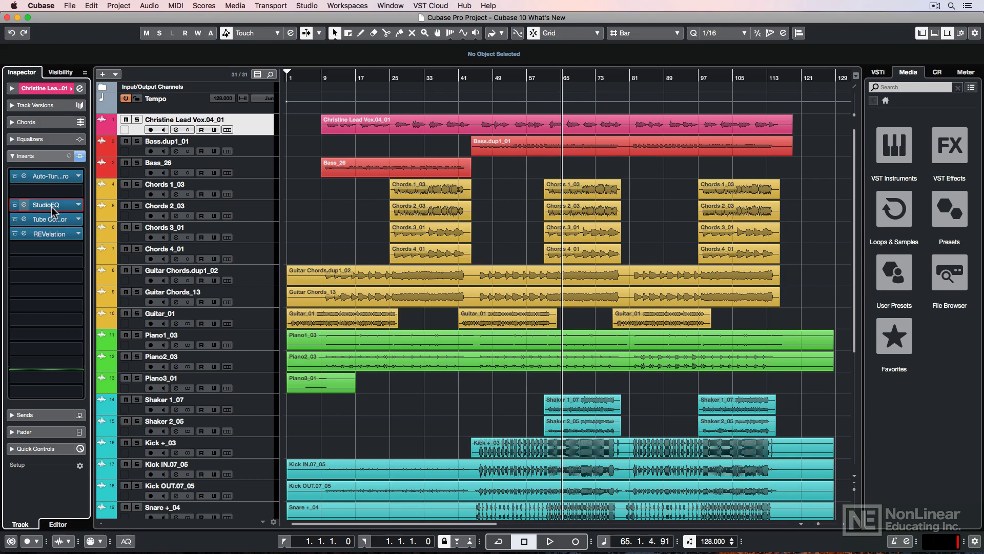
click(52, 220)
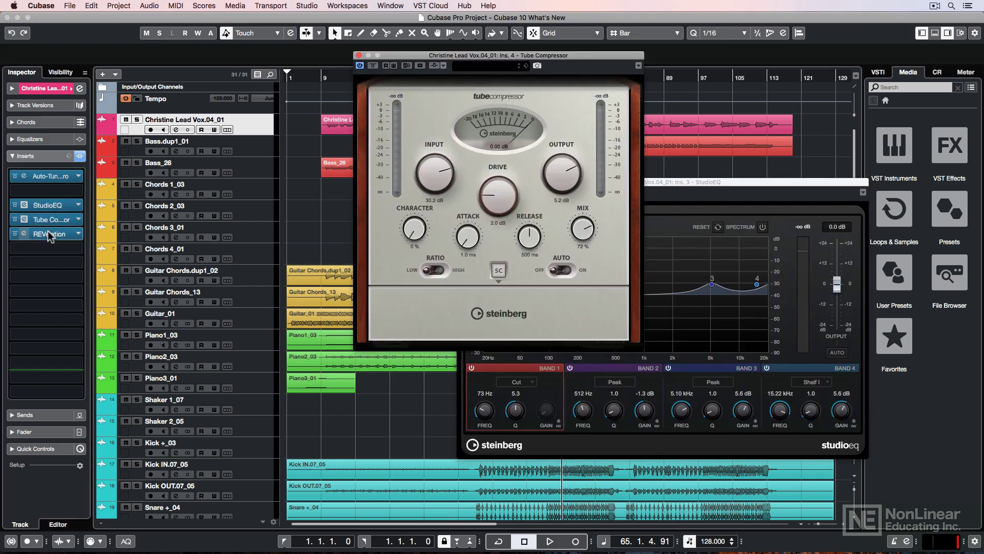
click(49, 234)
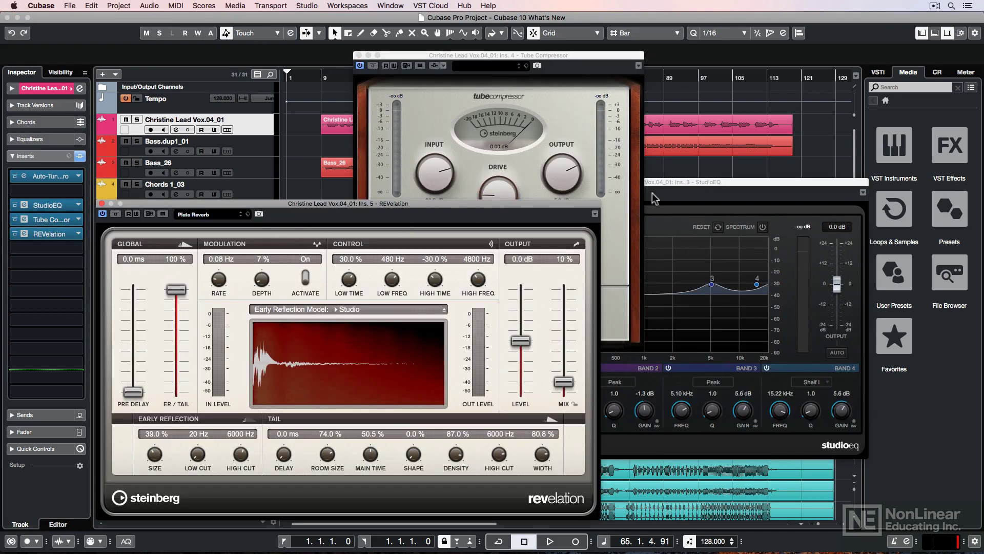
click(661, 182)
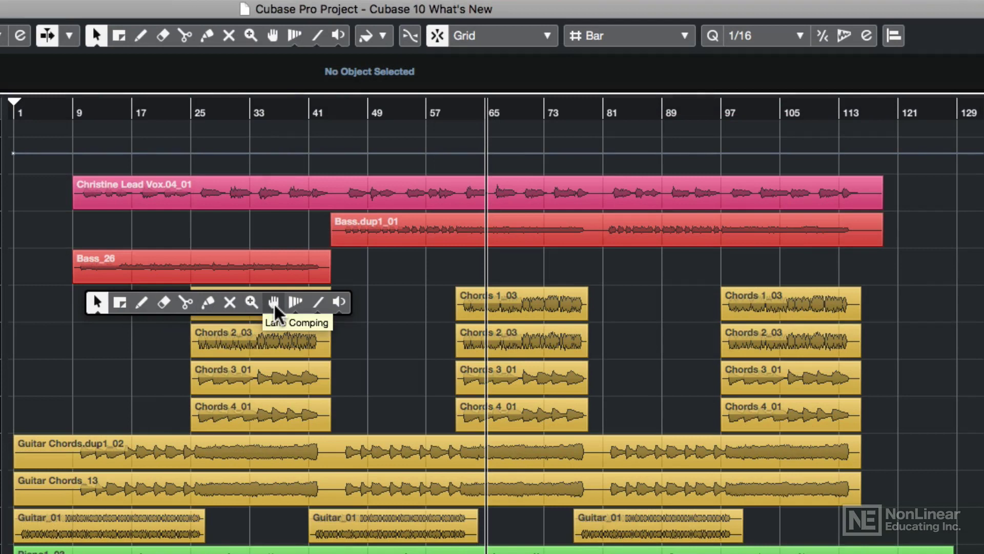
- Split the Chords 1_03 part at bars 29 and 33 with the Split tool
right_click(95, 305)
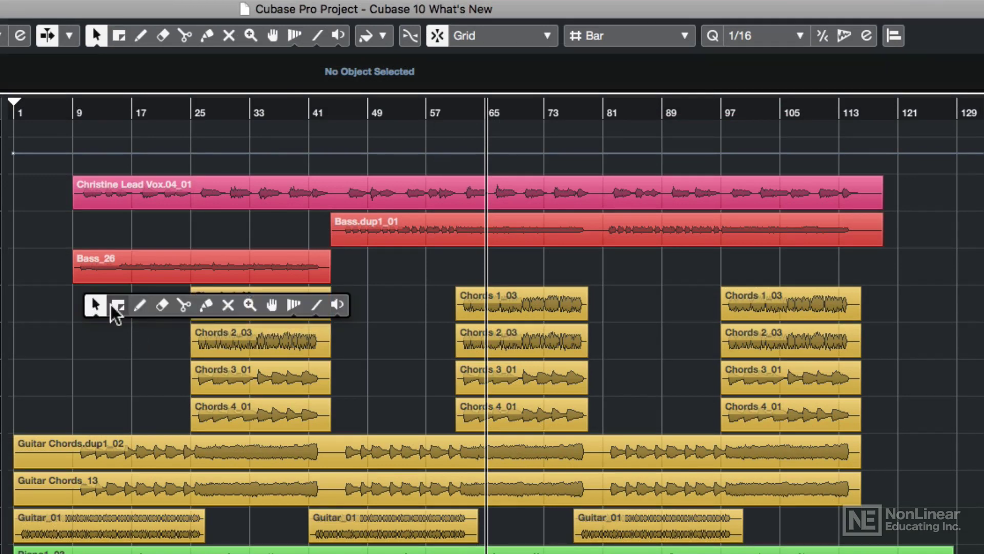
click(184, 304)
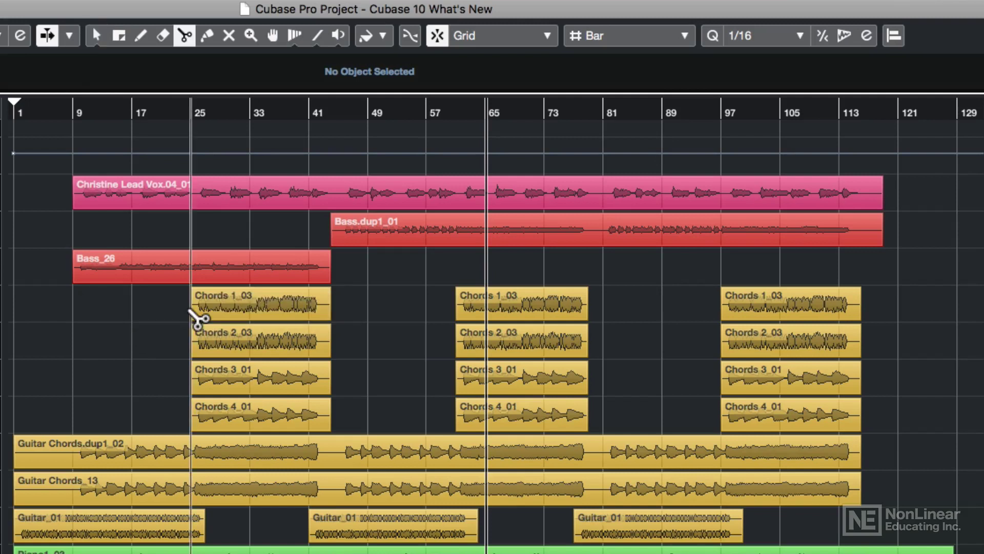
click(220, 310)
click(250, 311)
- Set the Line tool shape to Sine, then return to the Object Selection tool
right_click(249, 311)
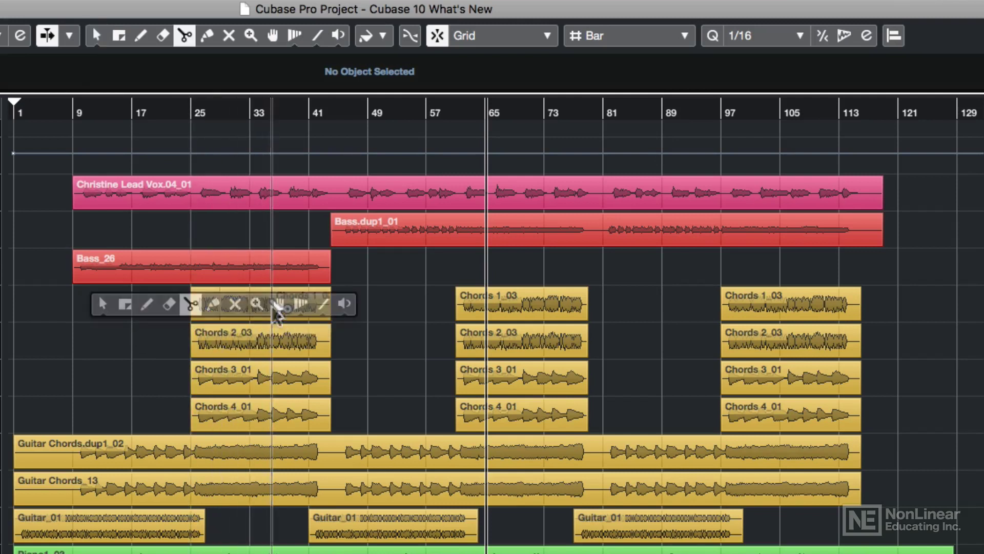
click(326, 308)
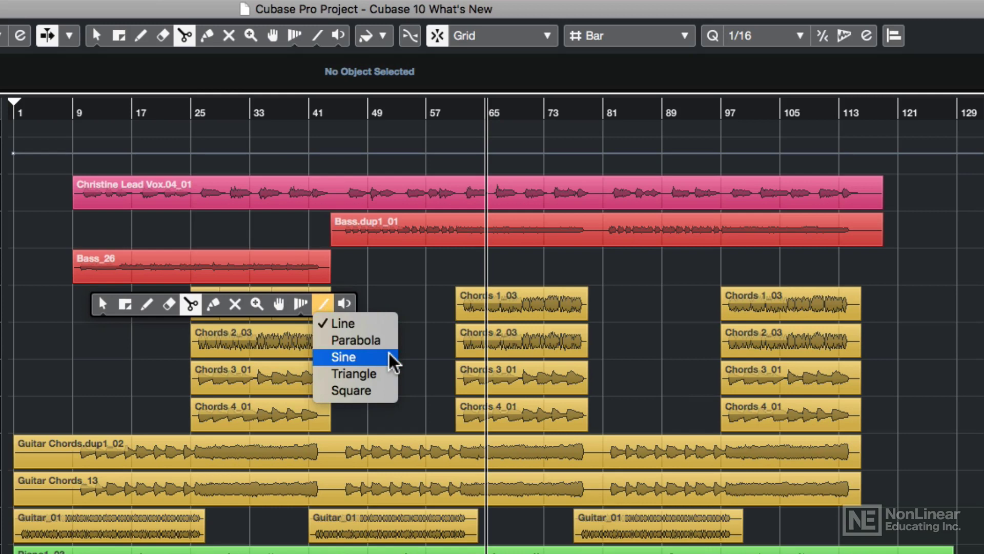
click(389, 354)
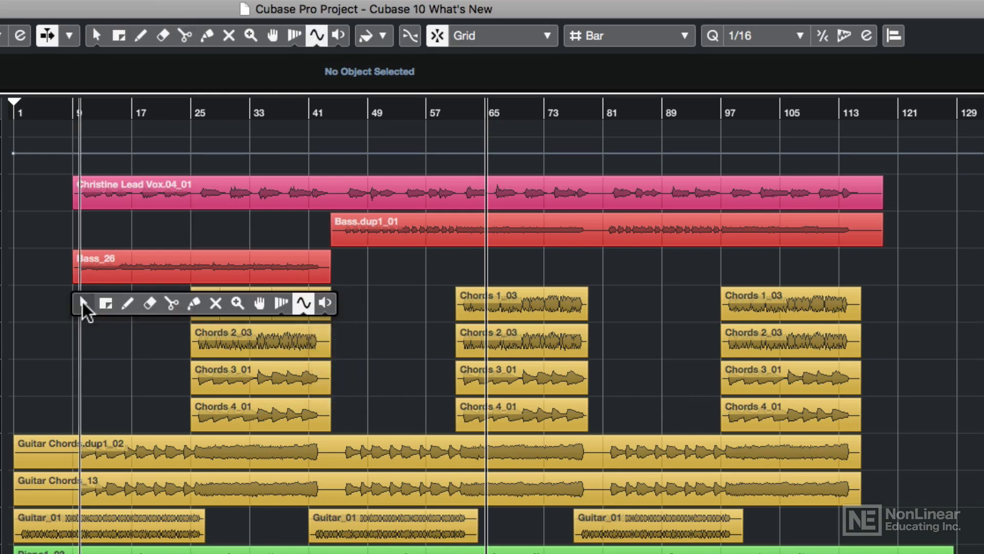
click(82, 302)
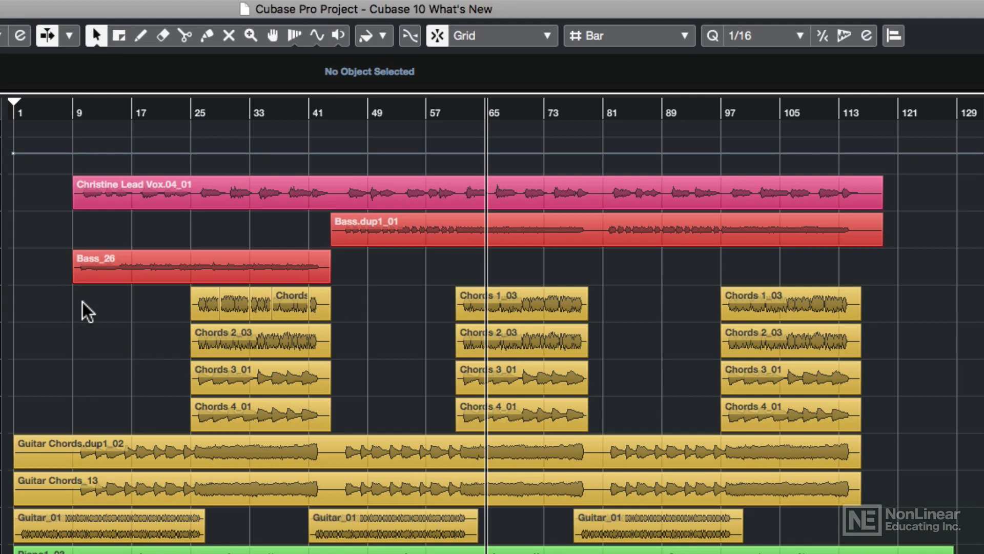
right_click(82, 302)
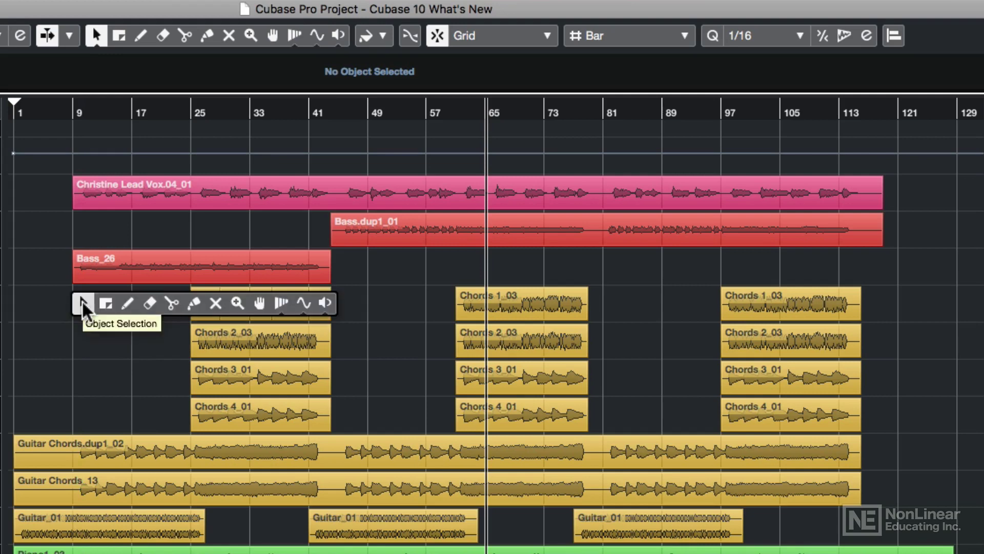
- Open and close the Colorize palette, then show the Set up Toolbar item list
click(383, 36)
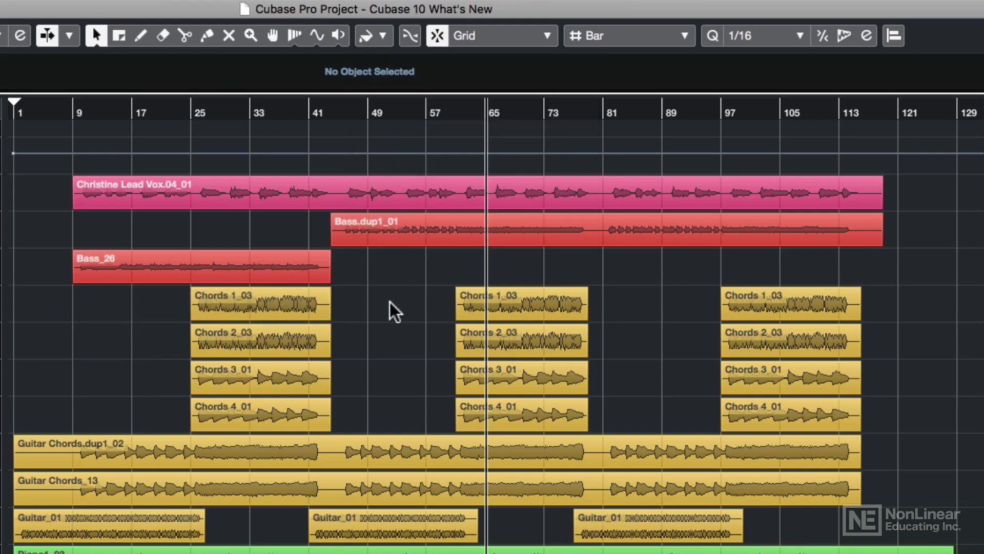
right_click(366, 302)
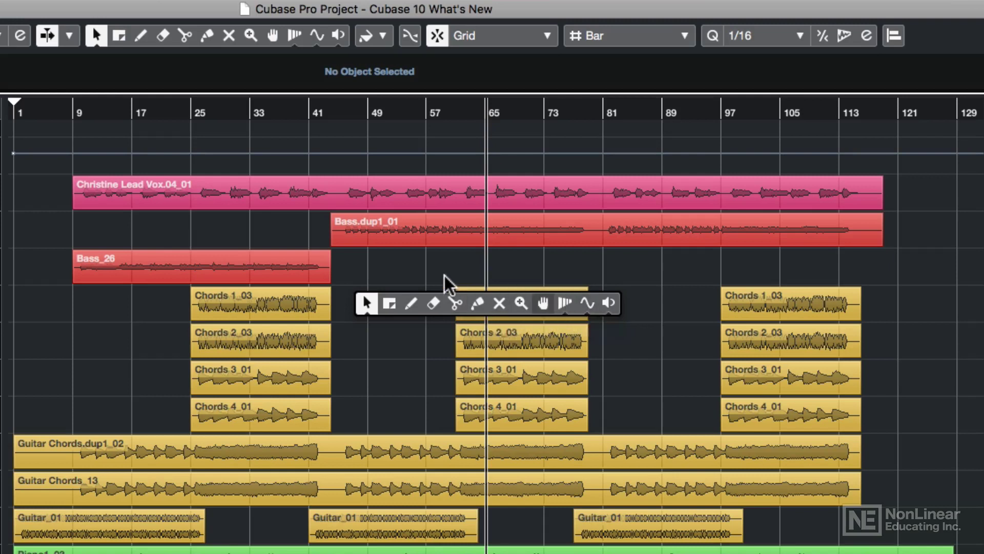
click(444, 259)
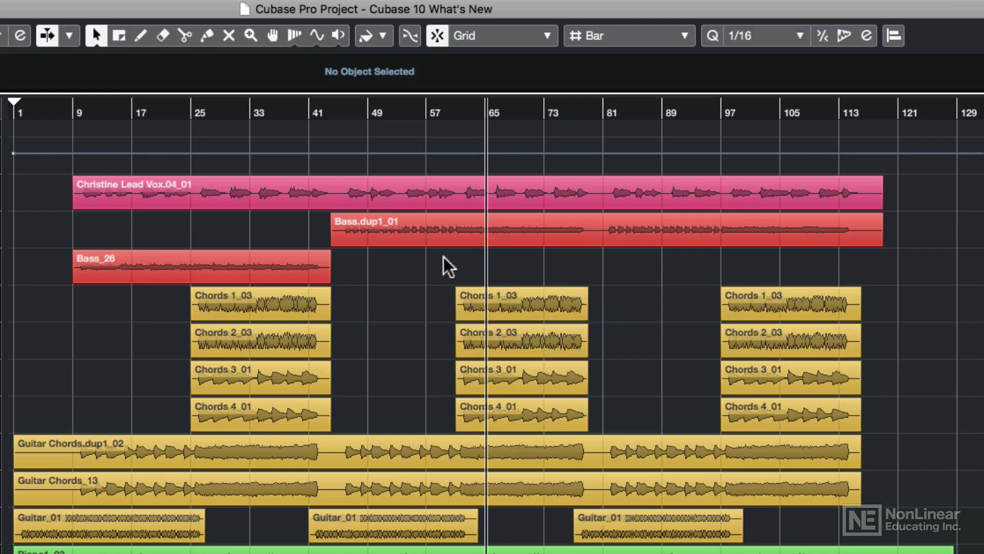
click(383, 35)
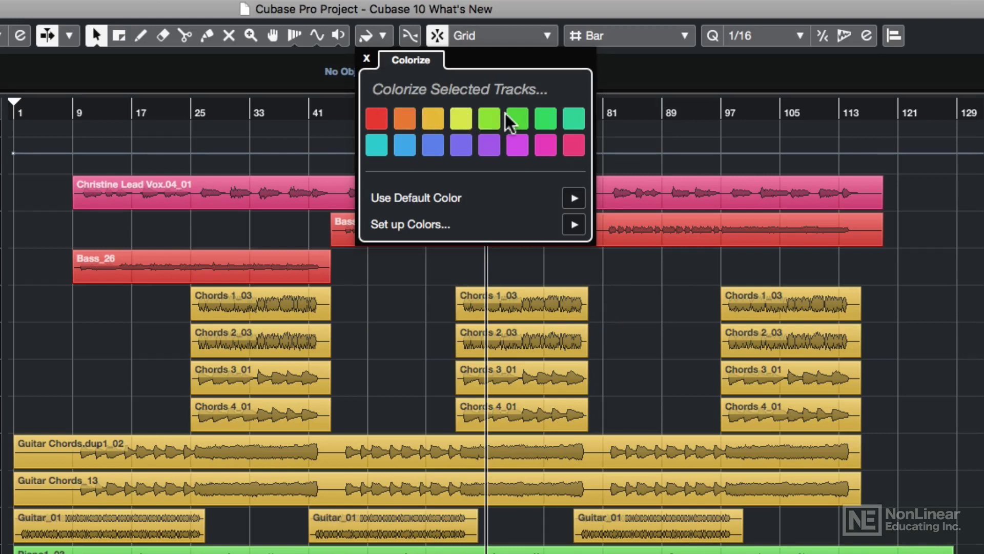
click(461, 119)
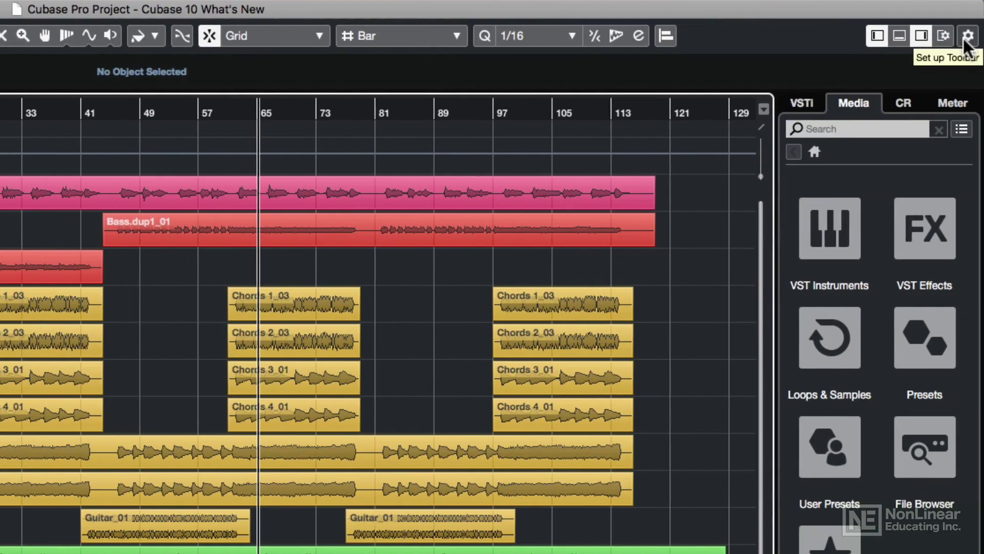
click(966, 37)
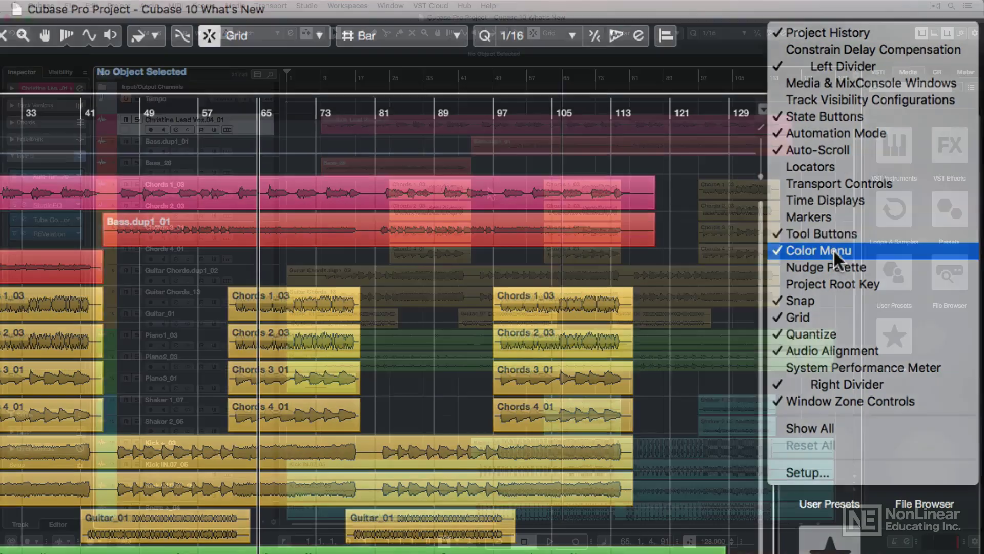
- Colour the Chords 1_03, 2_03, 3_01 and 4_01 parts yellow-green, light green, green and teal
click(157, 304)
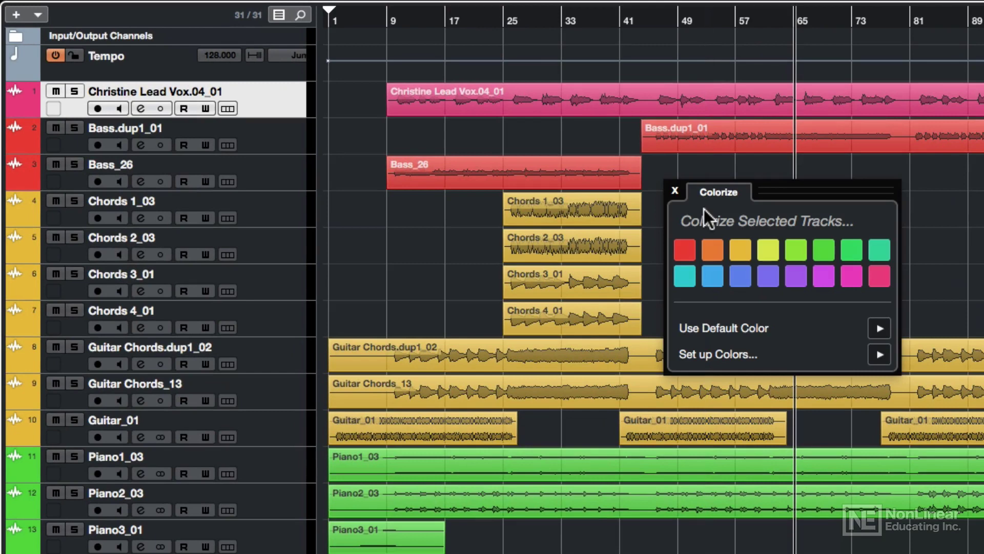
click(622, 219)
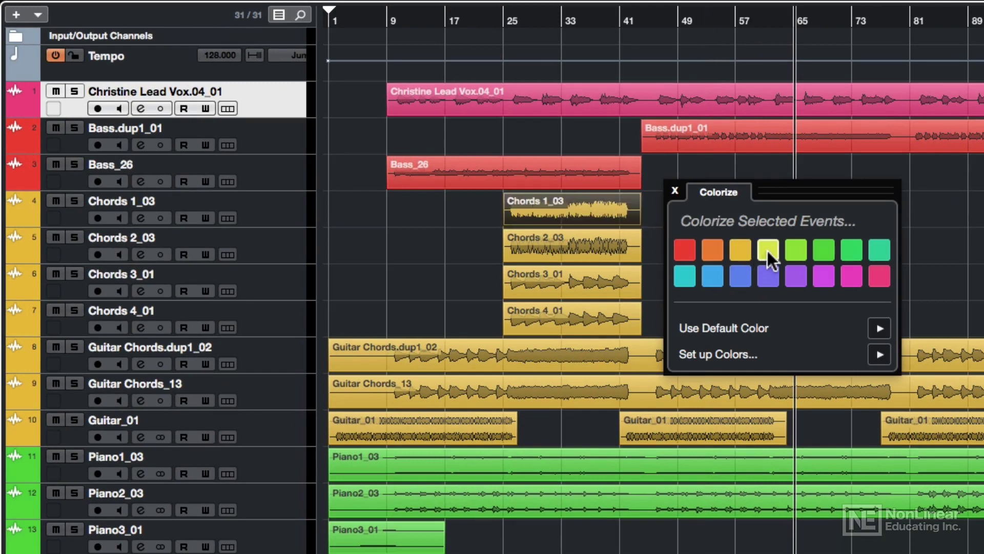
click(767, 251)
click(616, 236)
click(791, 248)
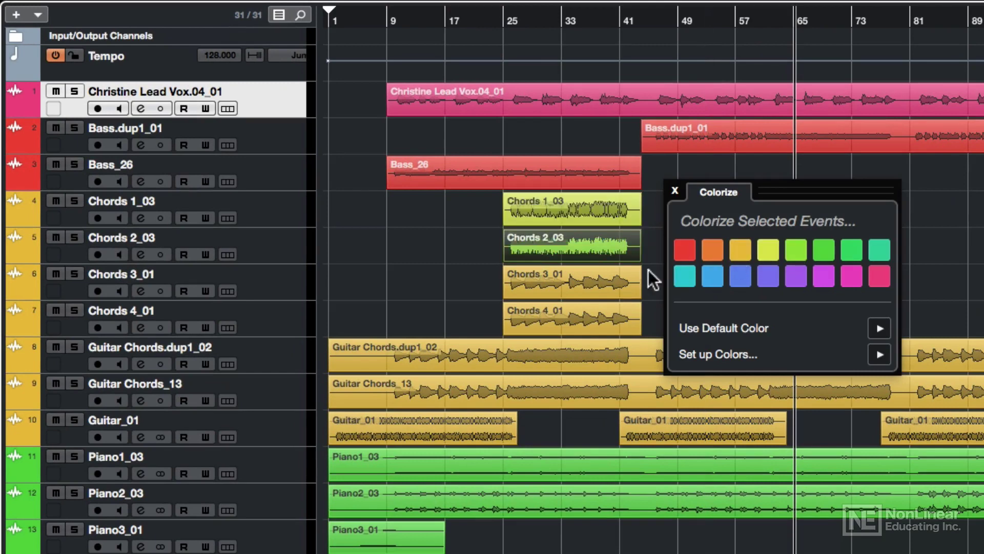
click(631, 279)
click(852, 248)
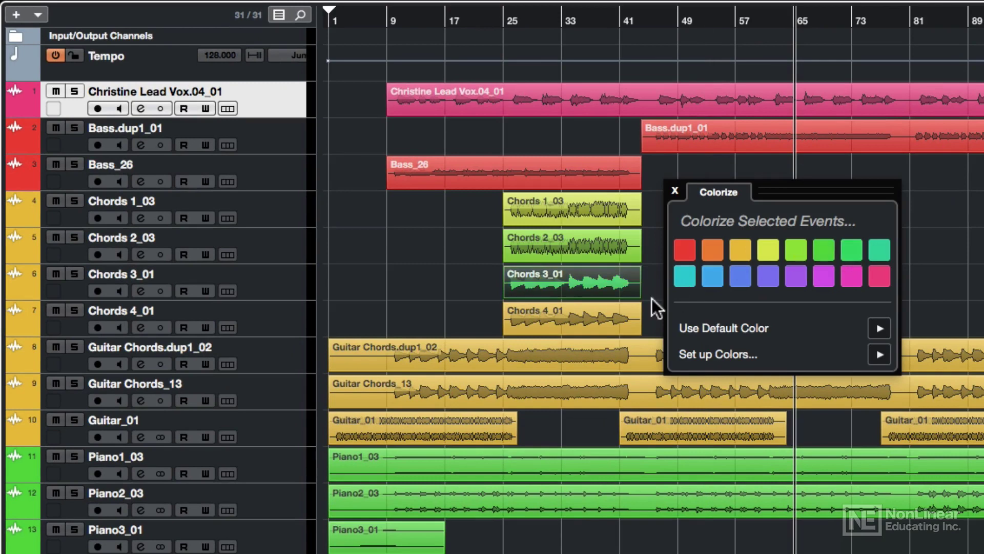
click(623, 321)
click(878, 251)
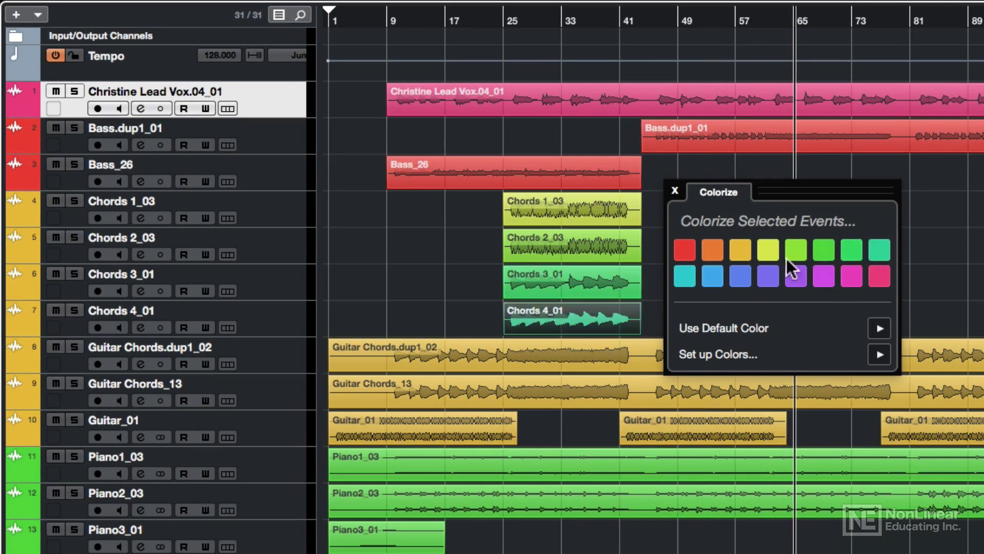
- Select the Chords 1_03 to 4_01 tracks and colour them violet
click(457, 273)
click(285, 210)
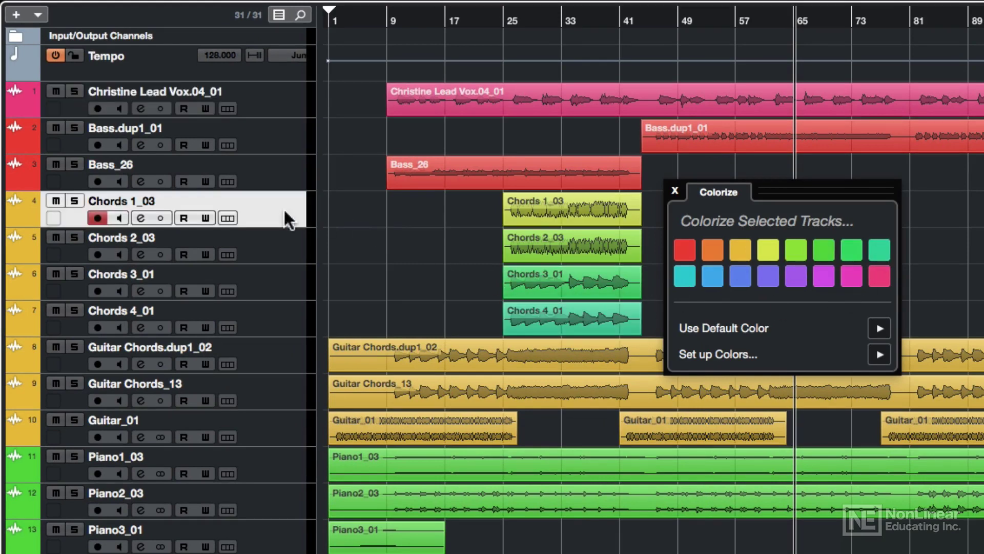
shift+click(275, 311)
click(777, 272)
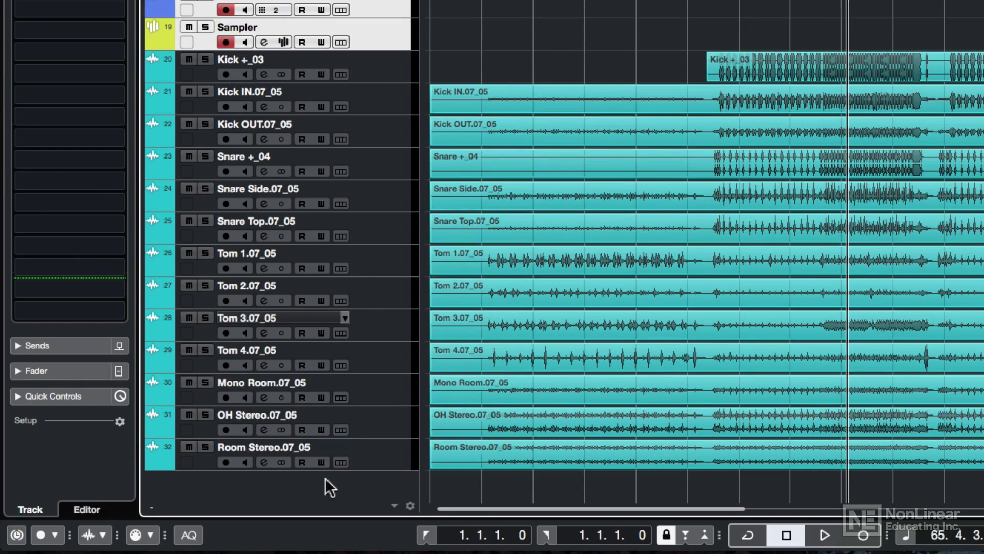
right_click(325, 479)
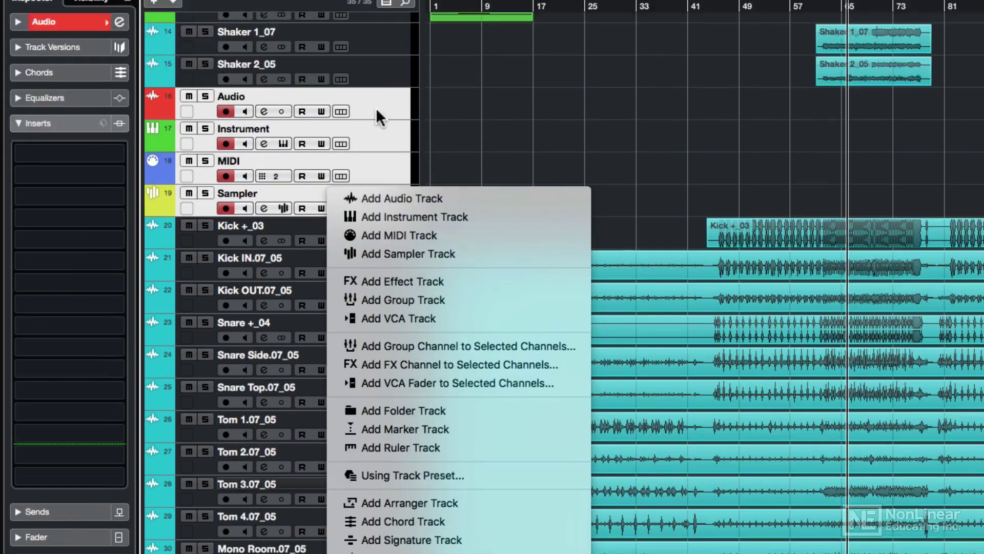
right_click(379, 219)
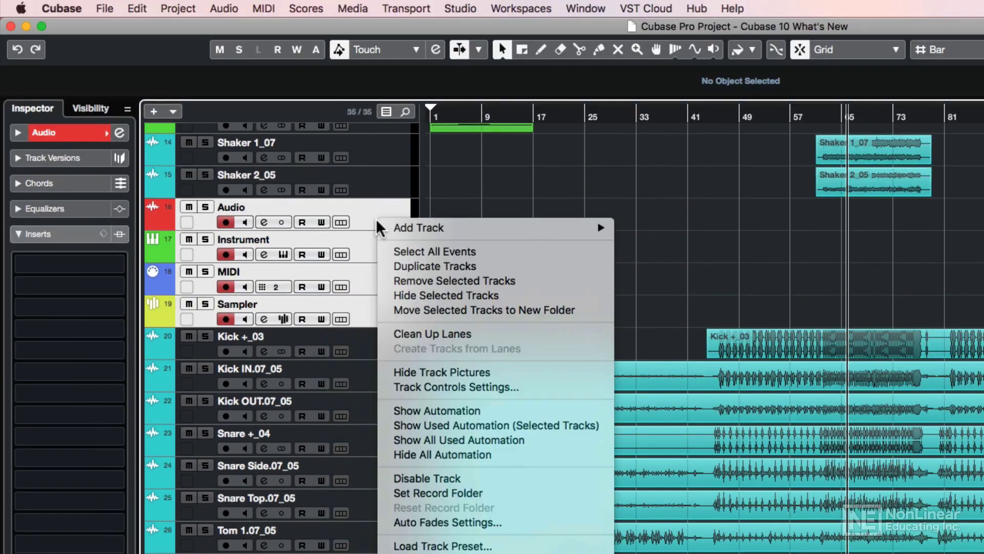
mouse_move(414, 227)
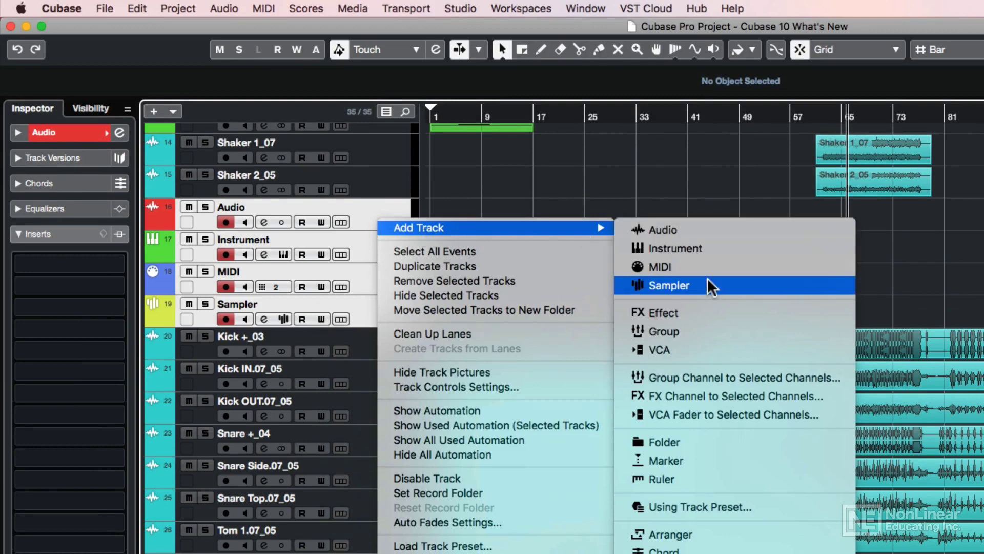
click(176, 69)
click(178, 9)
mouse_move(174, 26)
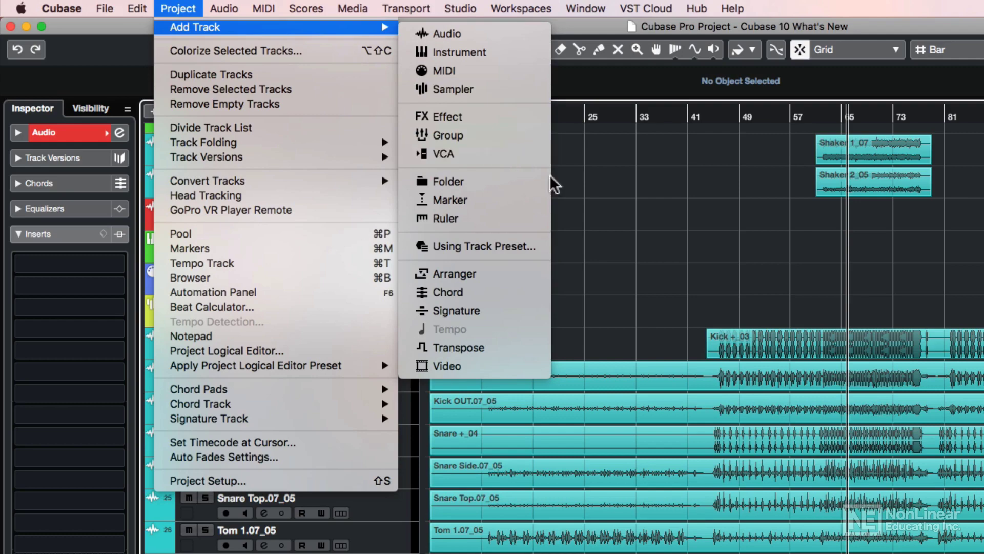
click(613, 209)
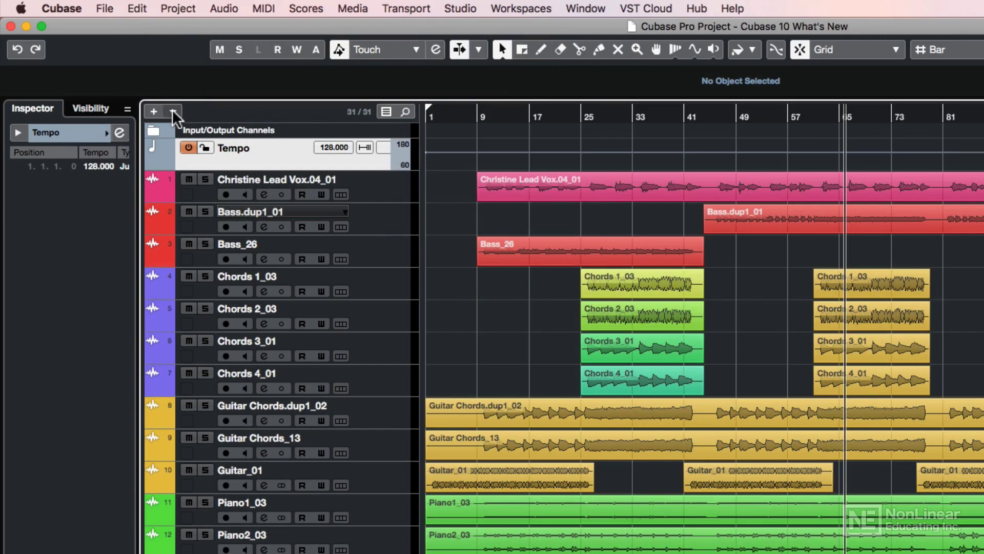
- Add an Arranger track with Arranger Chain 1 from the menu beside the + button
click(173, 111)
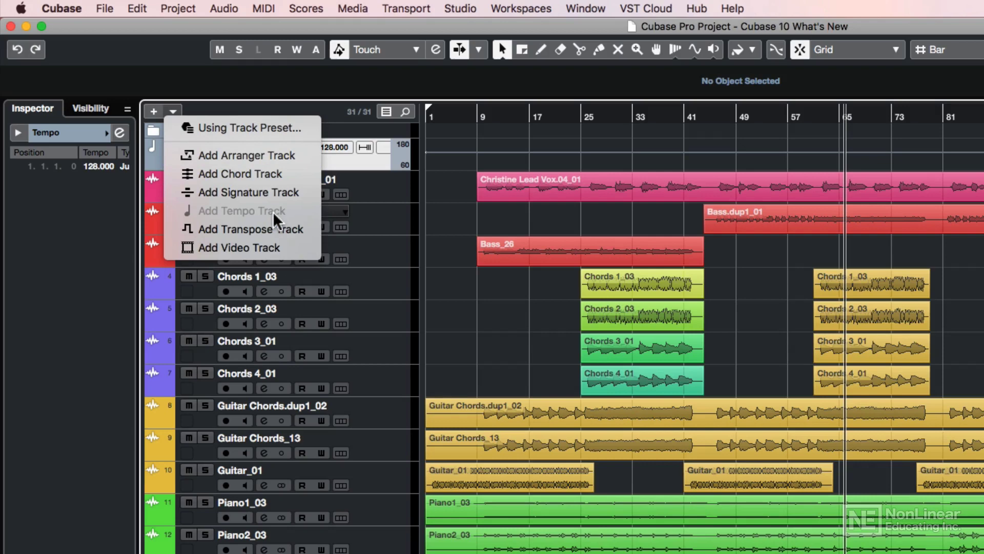
click(339, 128)
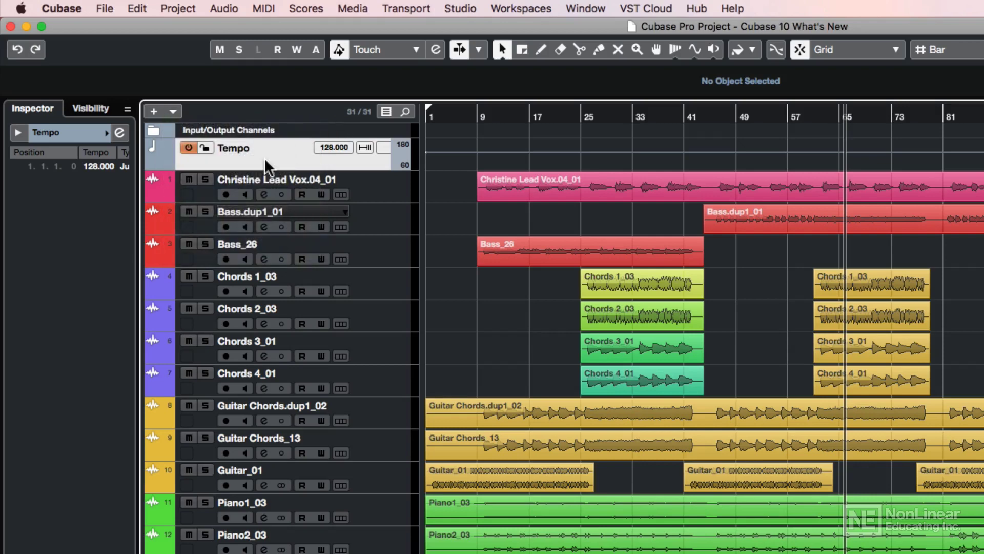
click(174, 111)
click(256, 154)
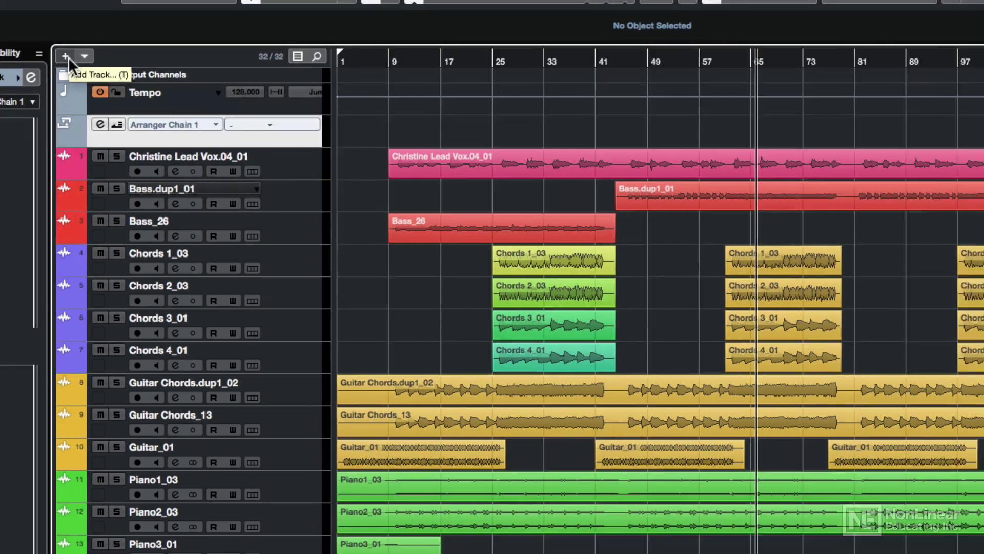
- Open the Add Track dialog and set the track type to Audio
click(155, 113)
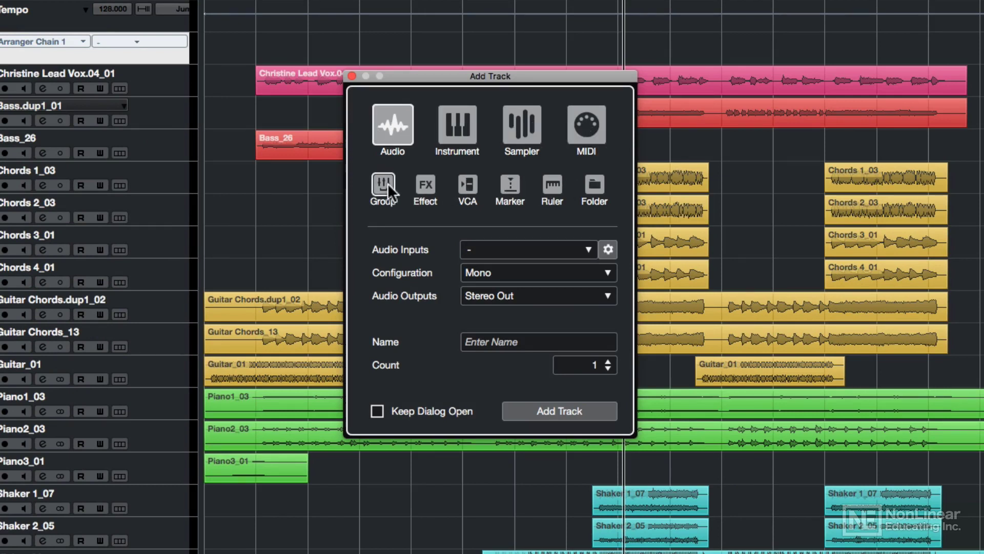
click(460, 132)
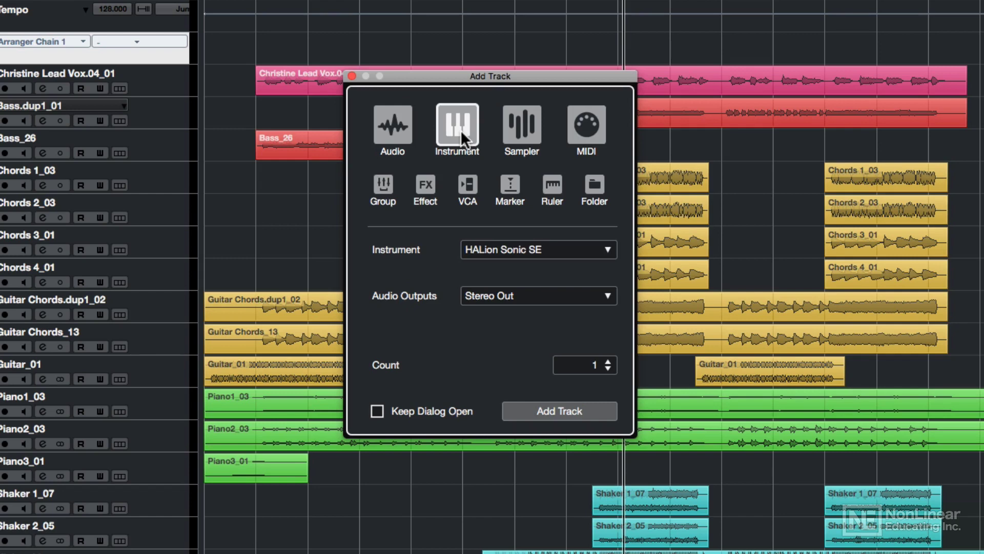
click(404, 130)
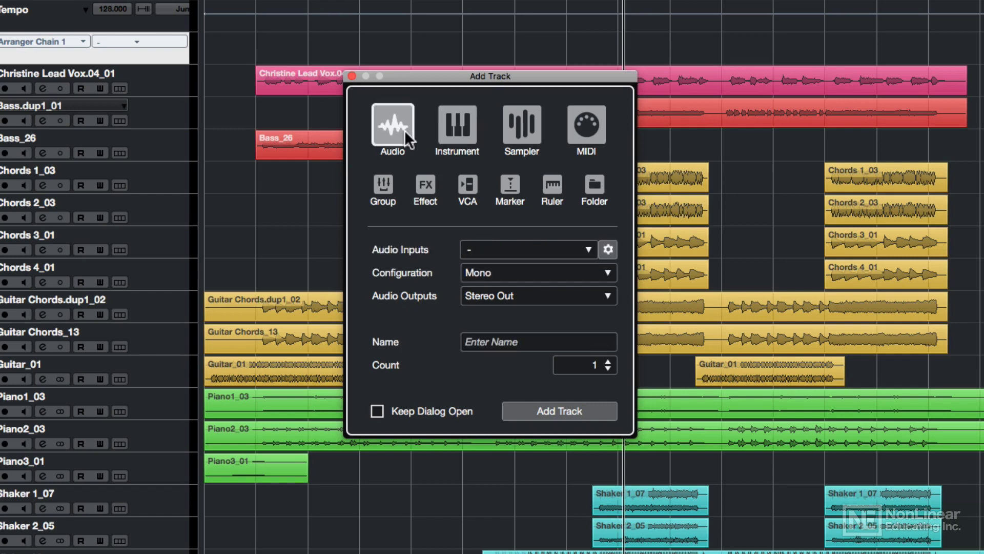
- Create a Mono In 3 input bus on hardware input IP 3 for the new track
click(608, 250)
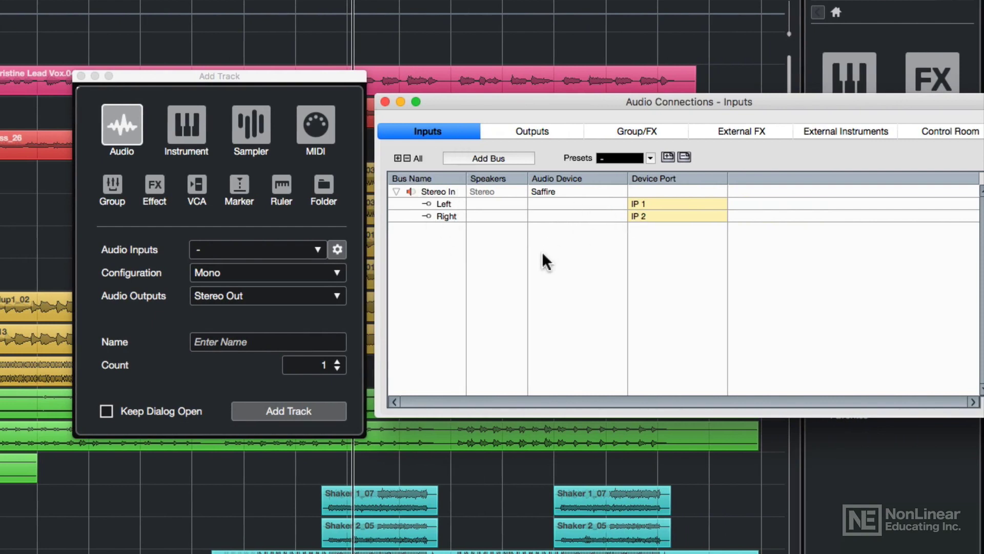
click(307, 251)
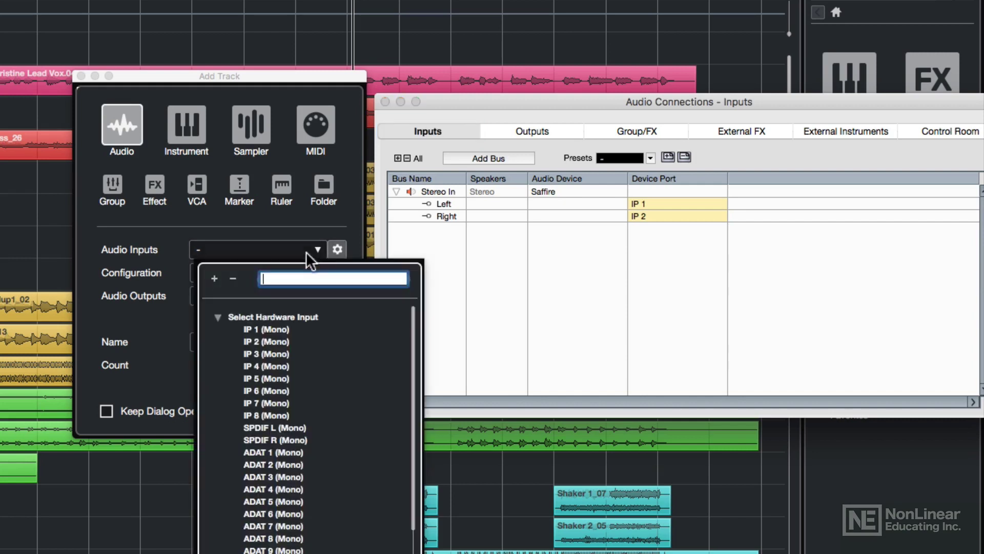
click(296, 353)
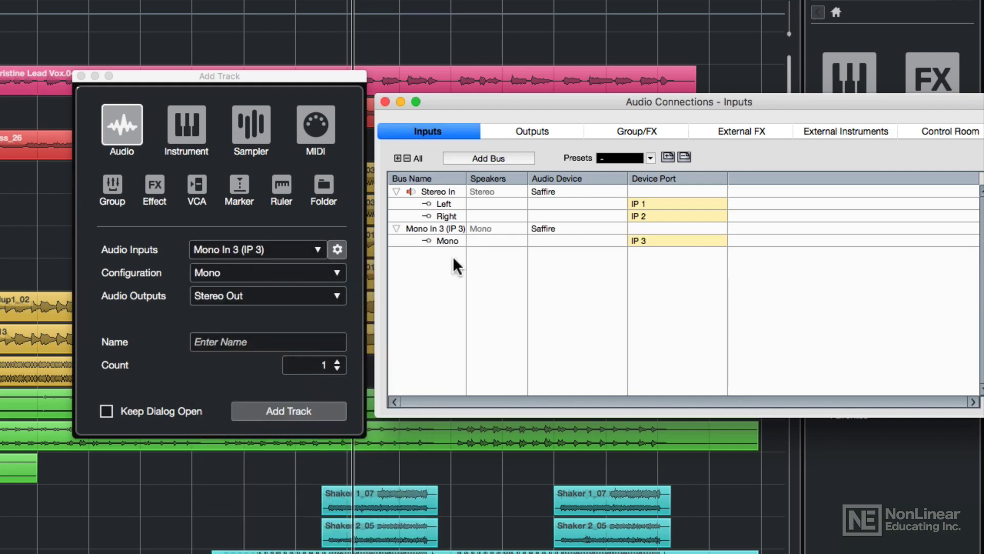
- Name the new audio track 'Voice'
click(295, 337)
text(Voice)
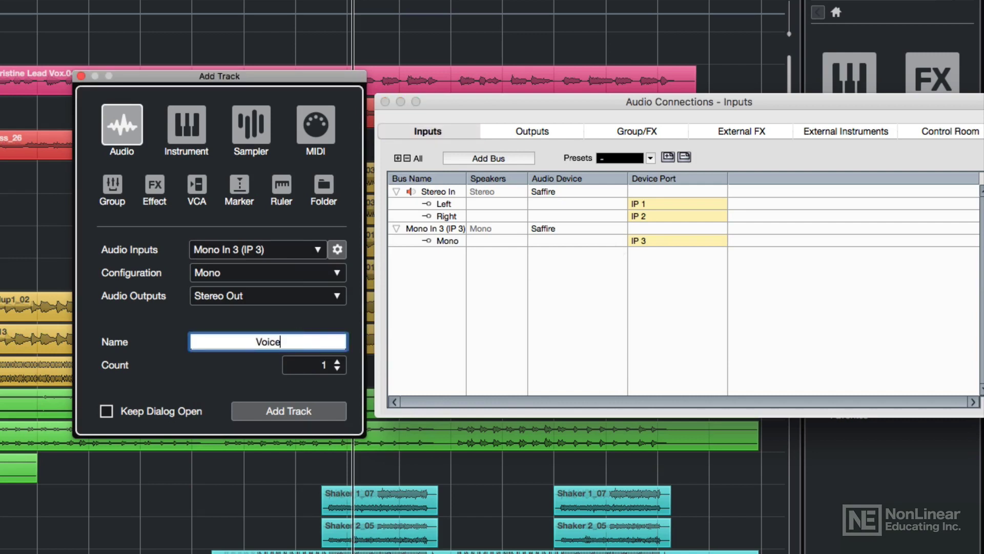
key(Return)
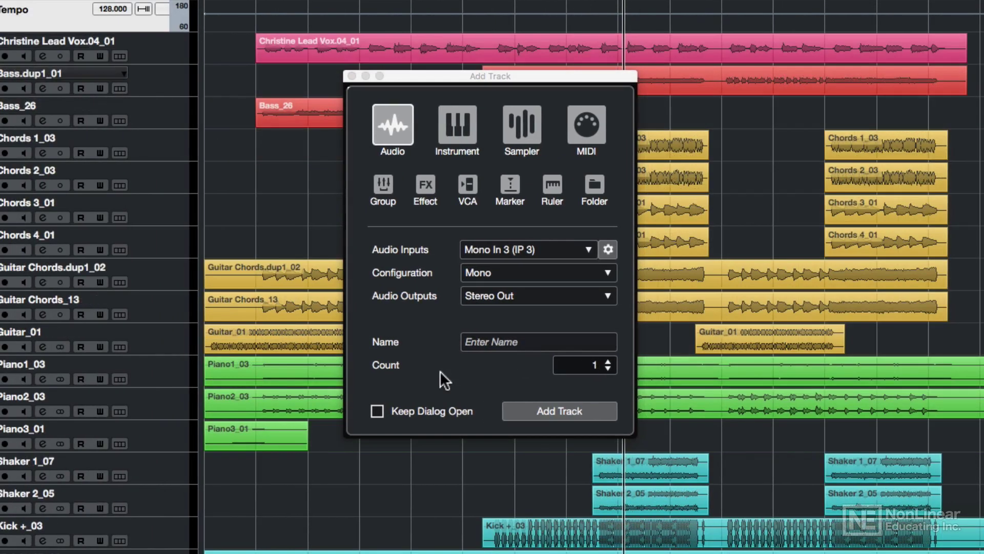
- Tick Keep Dialog Open, then add one audio track and two instrument tracks
click(417, 412)
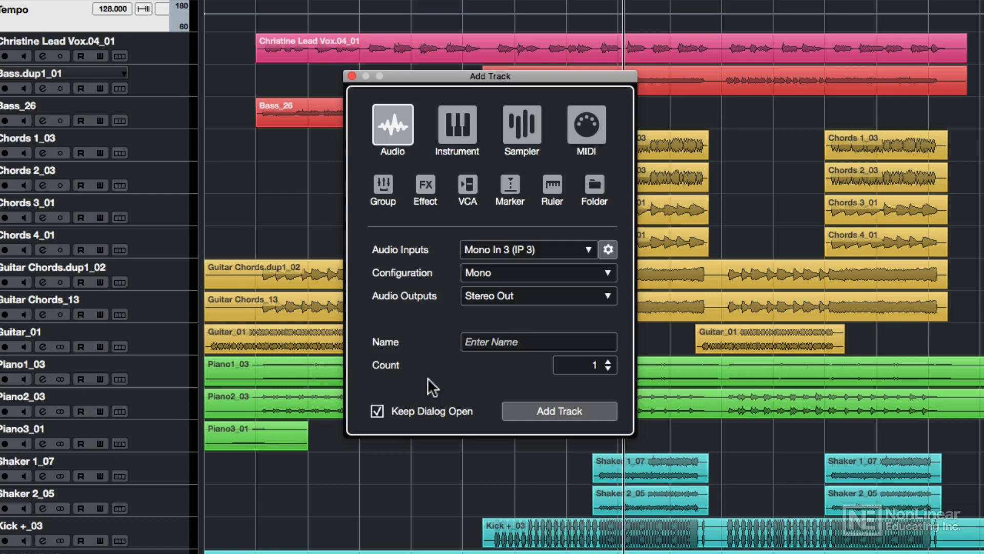
click(527, 408)
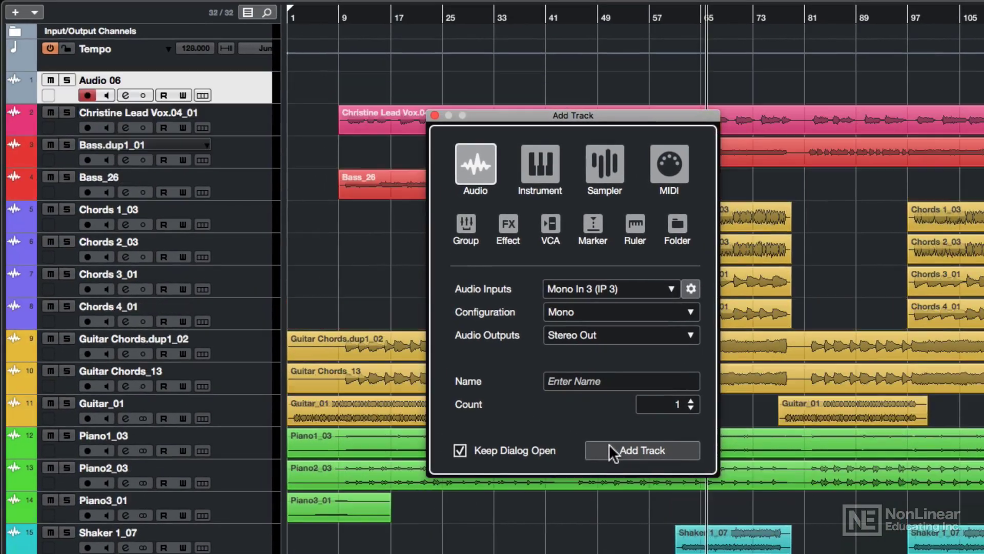
click(525, 163)
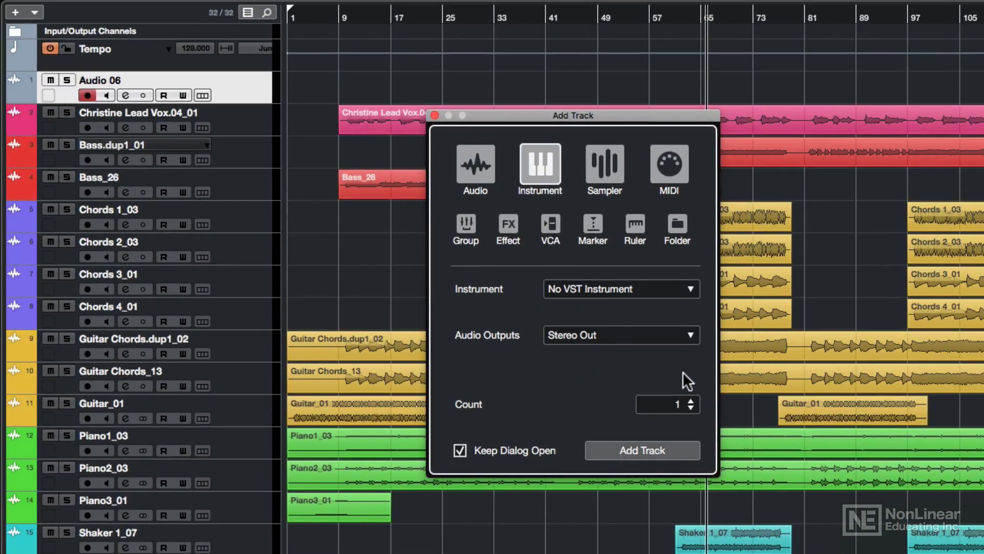
click(691, 400)
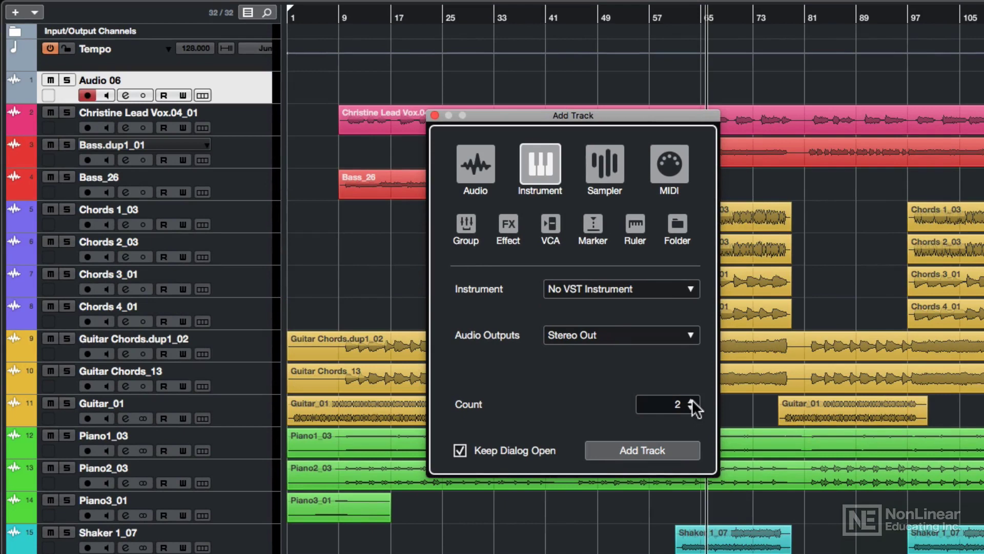
click(635, 451)
- Add a sampler track and close the Add Track dialog
click(607, 167)
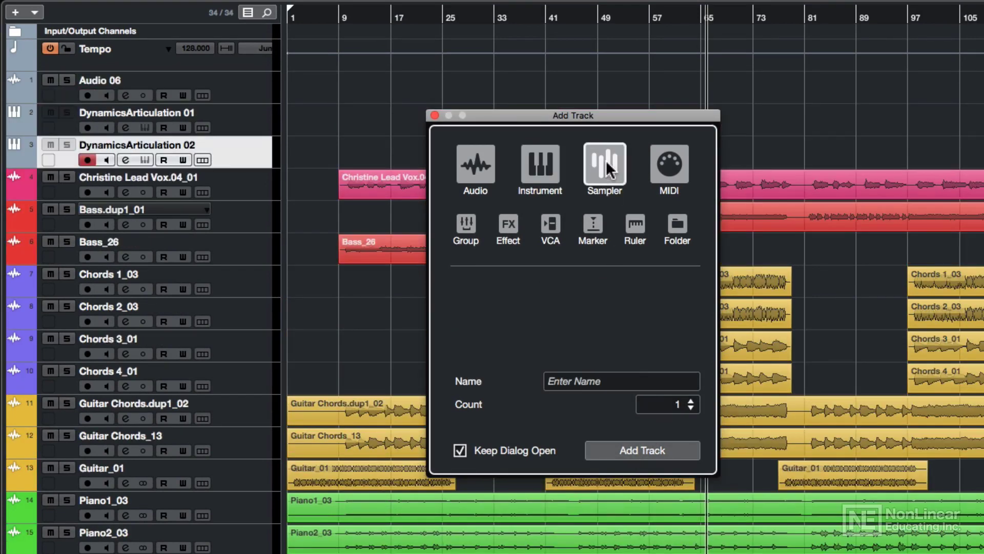
click(623, 449)
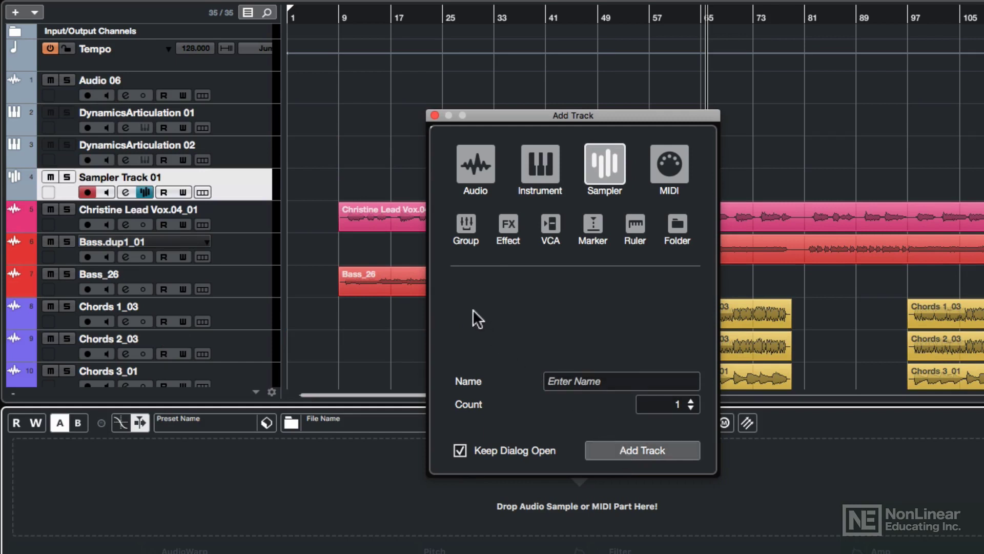
click(433, 114)
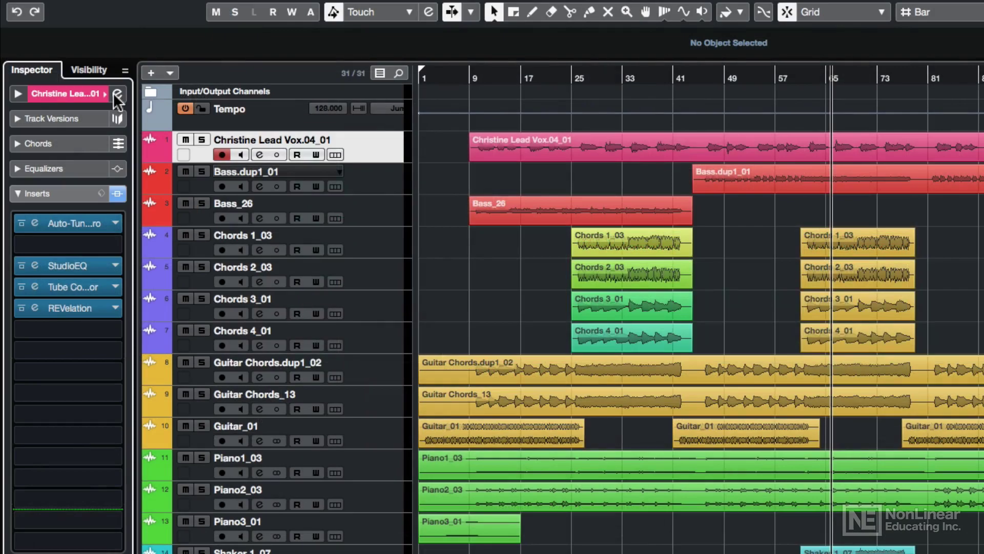
- Open the lead vocal's Channel Settings and expand Noise Gate, Tube Comp, Env Shaper, Tube Sat and Maximizer
click(112, 92)
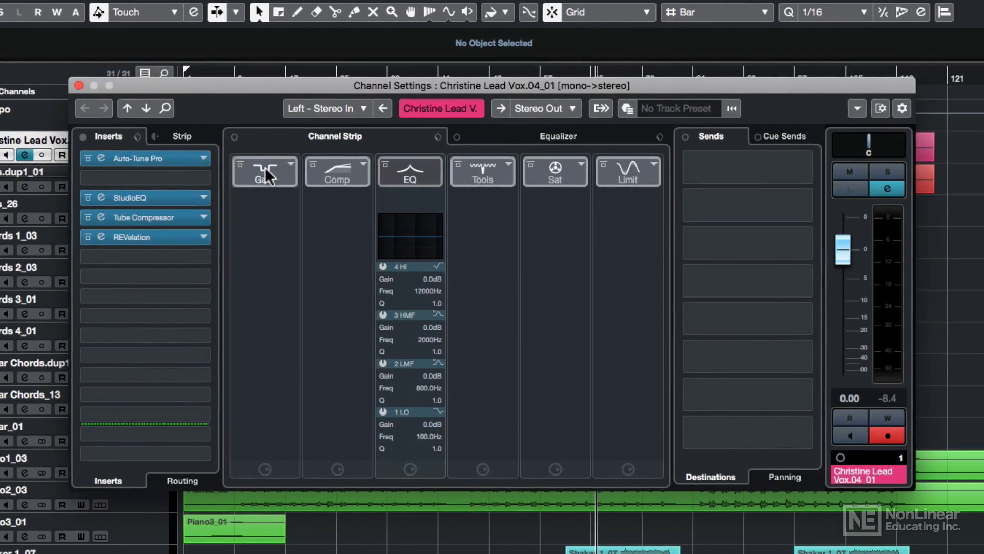
click(359, 168)
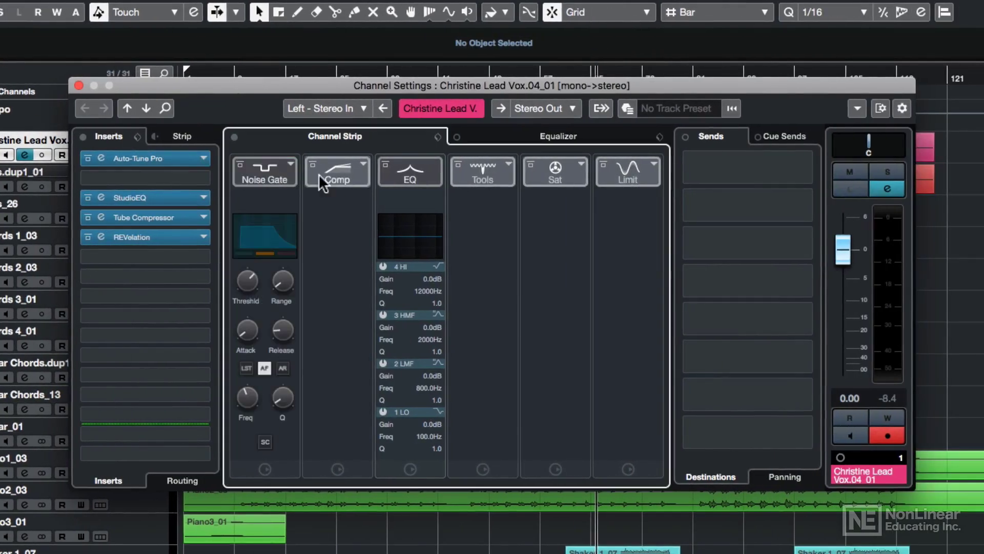
click(345, 177)
click(477, 176)
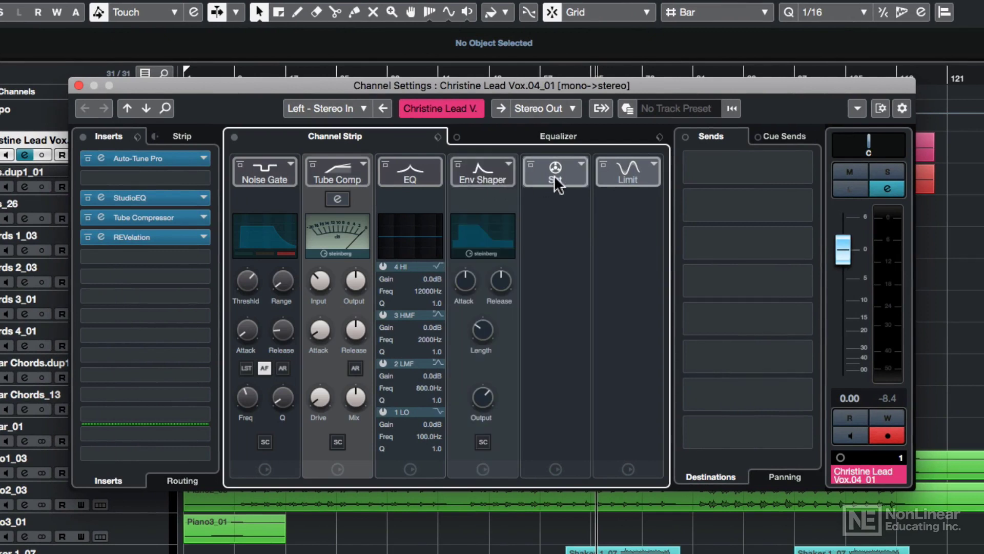
click(556, 177)
click(628, 175)
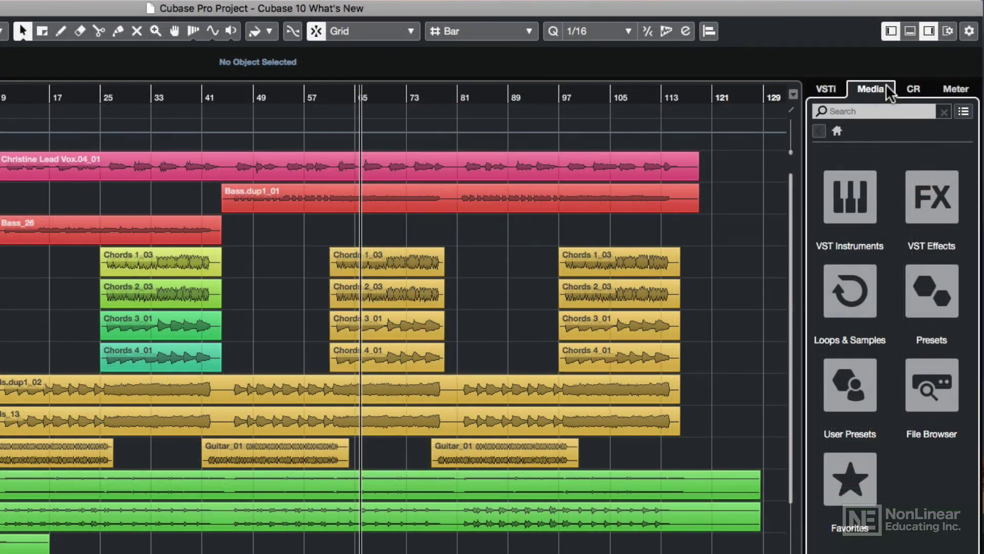
- Toggle the Media right-zone panel off and on repeatedly, leaving it shown
click(932, 37)
click(932, 37)
click(932, 37)
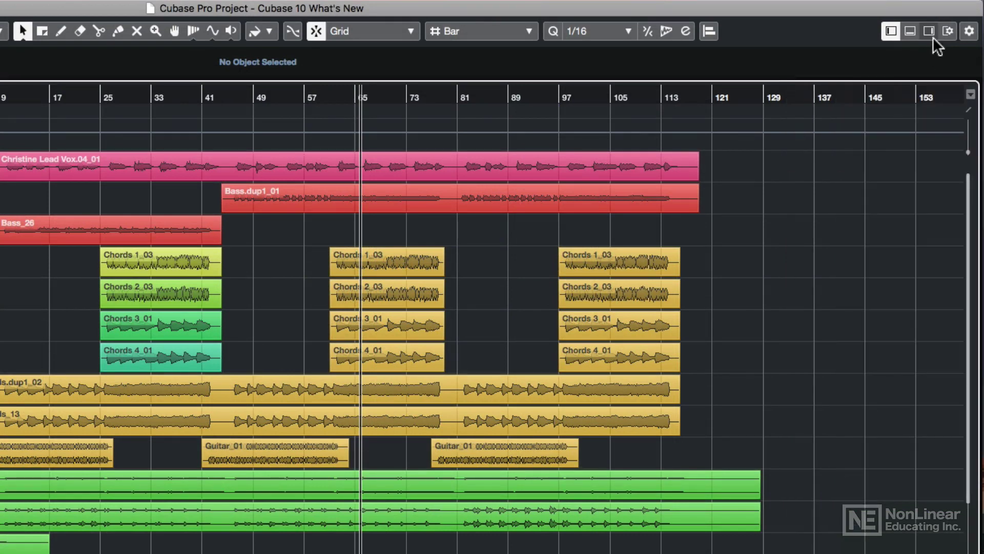
click(931, 37)
click(931, 37)
click(932, 36)
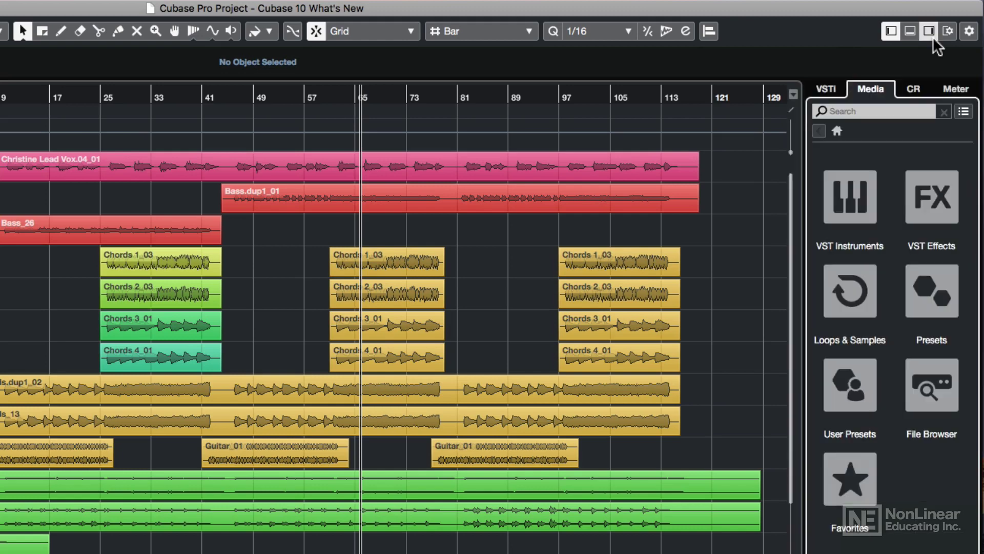
click(932, 37)
click(932, 37)
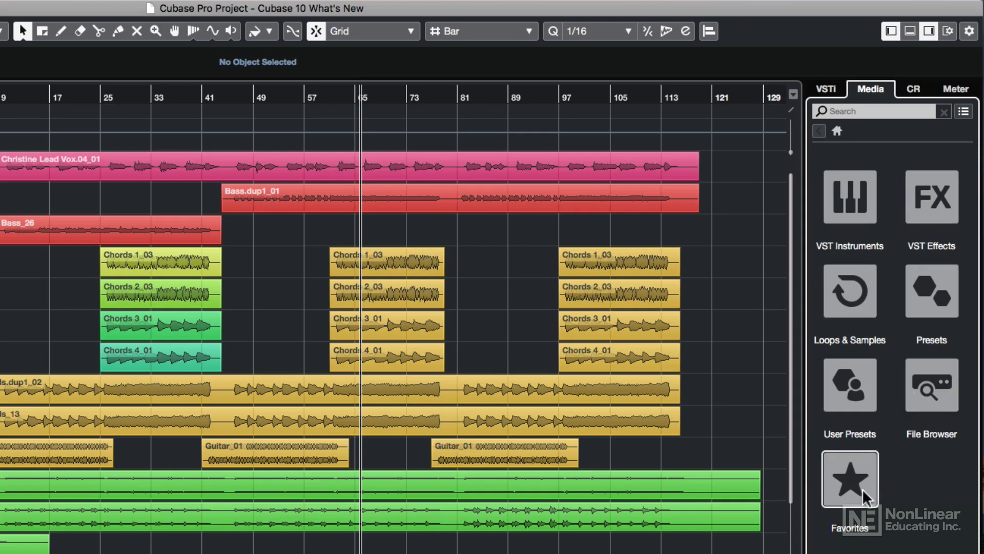
- Sort the VST Instruments list by vendor
click(862, 208)
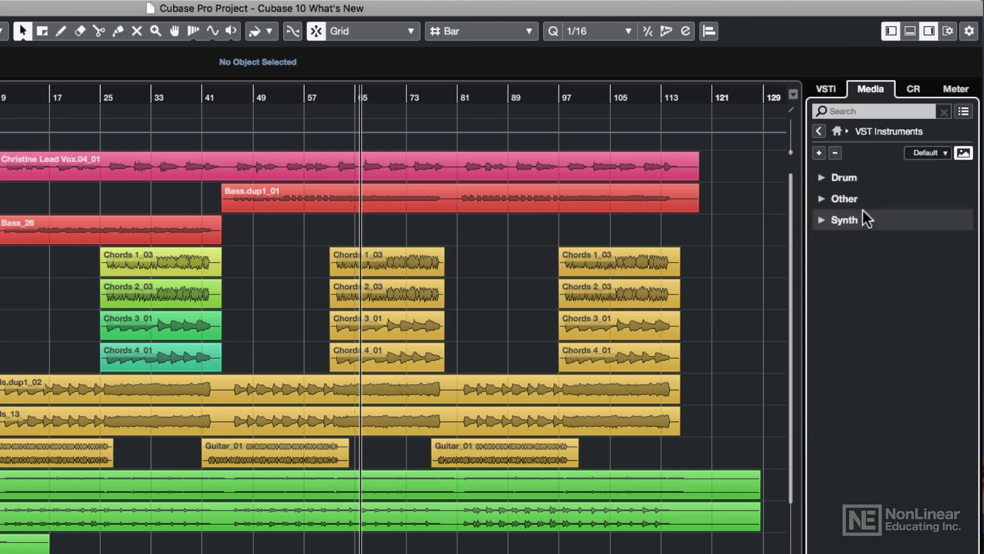
click(925, 152)
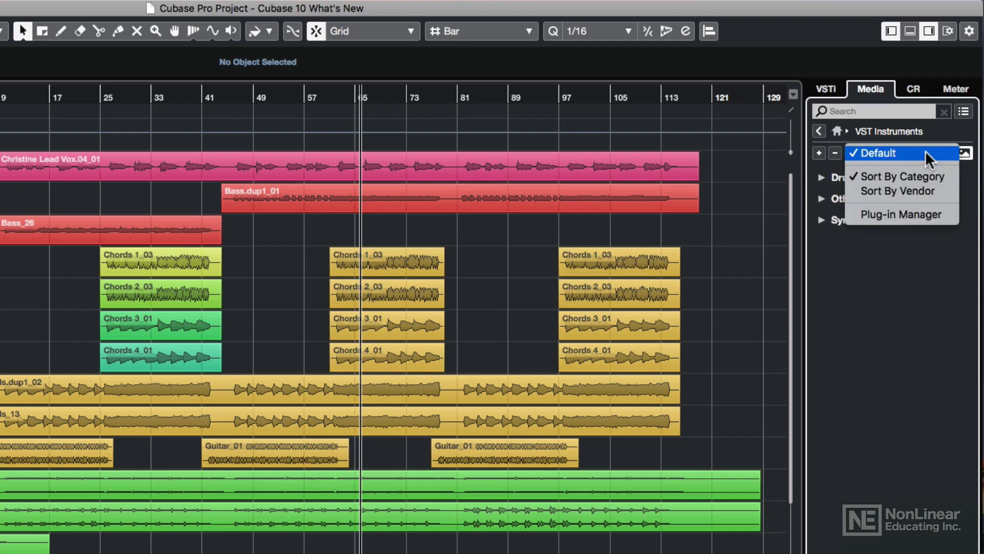
click(948, 193)
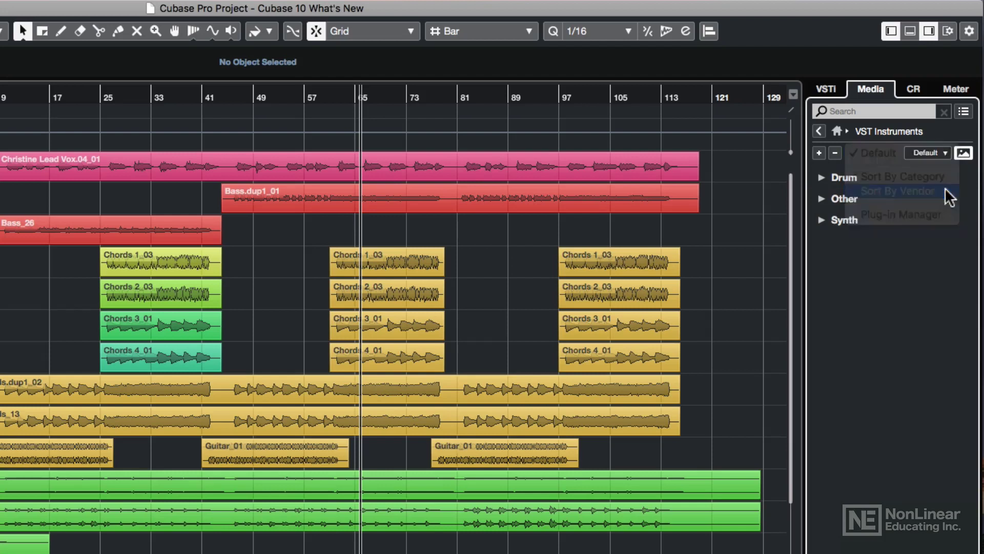
- Collapse and expand the vendor folders, including Steinberg's Drum instruments, and keep plug-in pictures shown
click(836, 153)
click(822, 283)
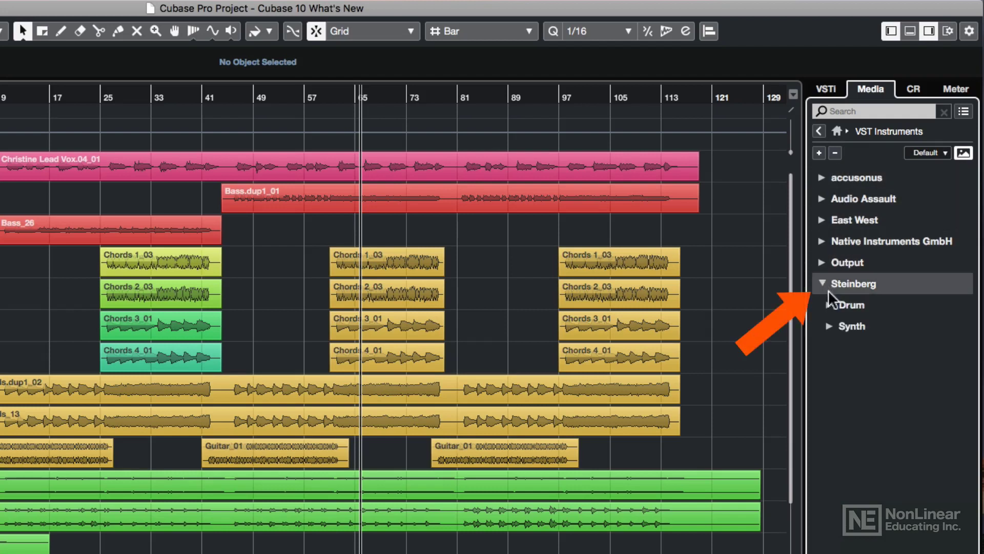
click(838, 303)
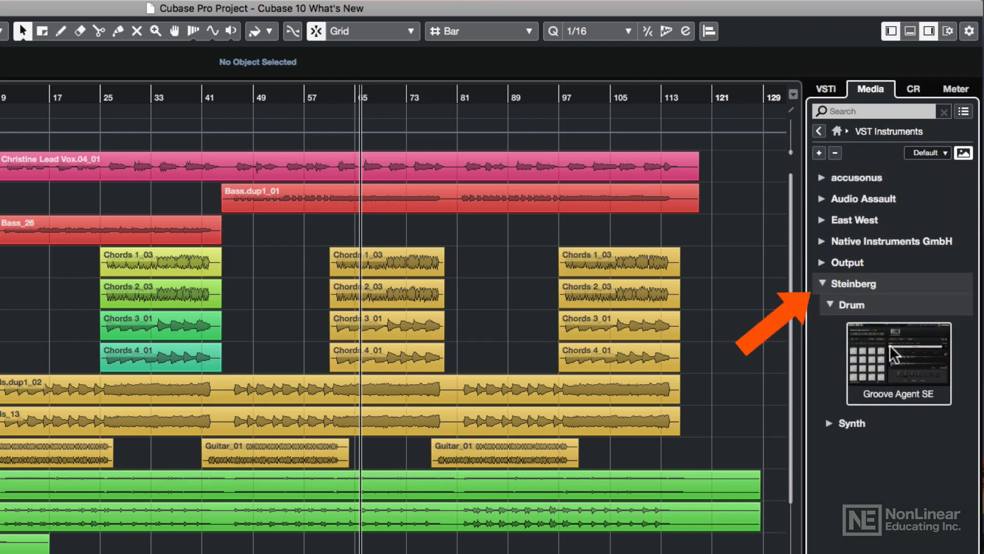
click(819, 152)
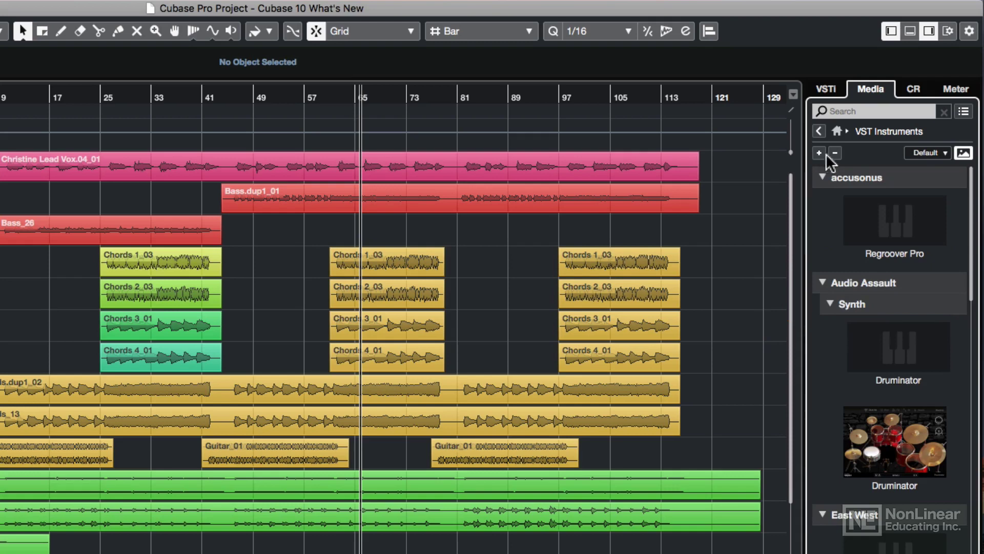
click(834, 153)
click(963, 152)
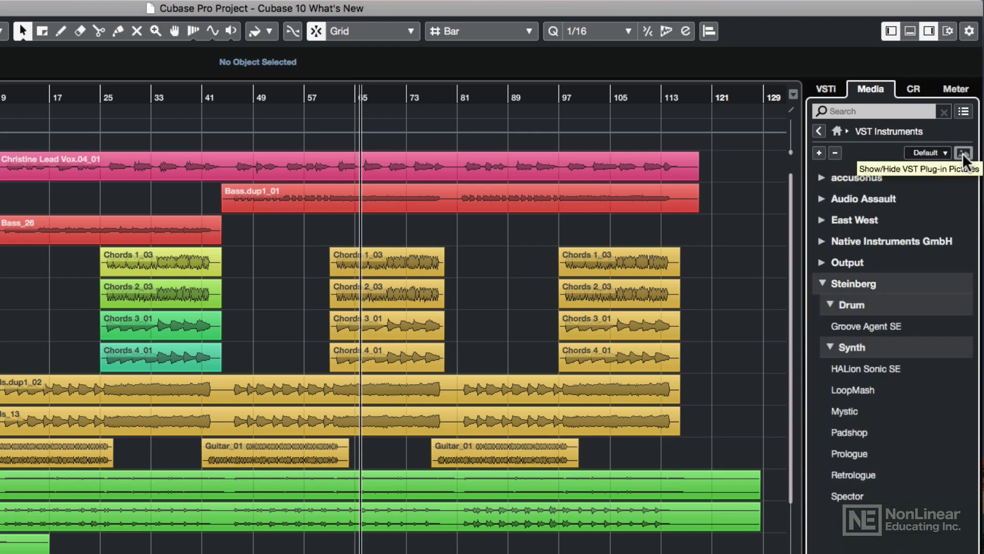
click(963, 152)
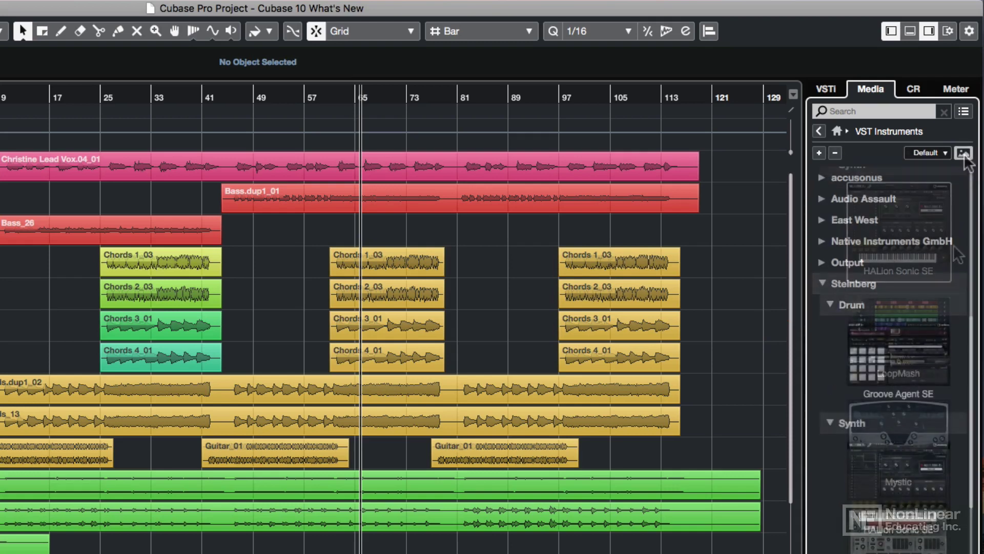
scroll(958, 246, down, 5)
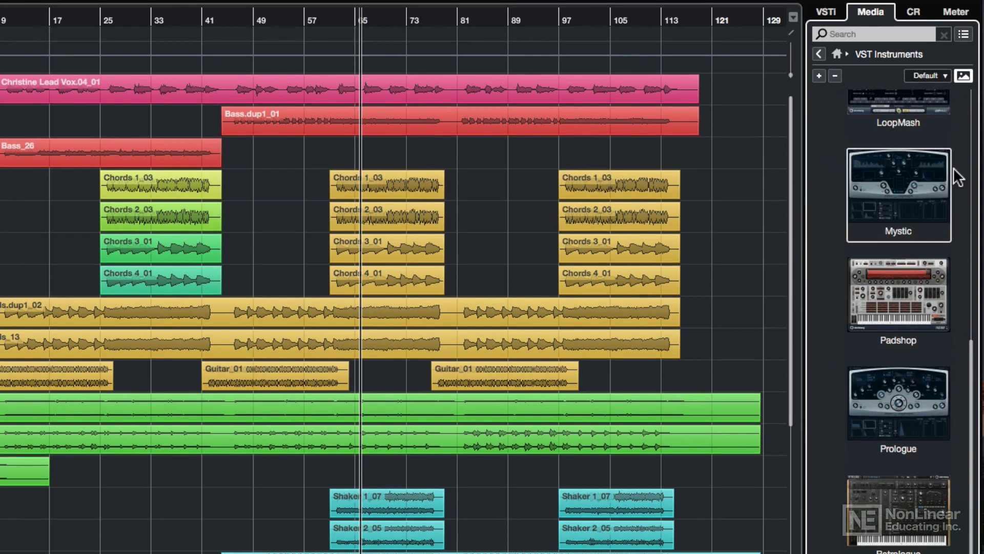
- Find The Punch under VST Effects > Distortion and capture a snapshot picture of its panel
click(837, 54)
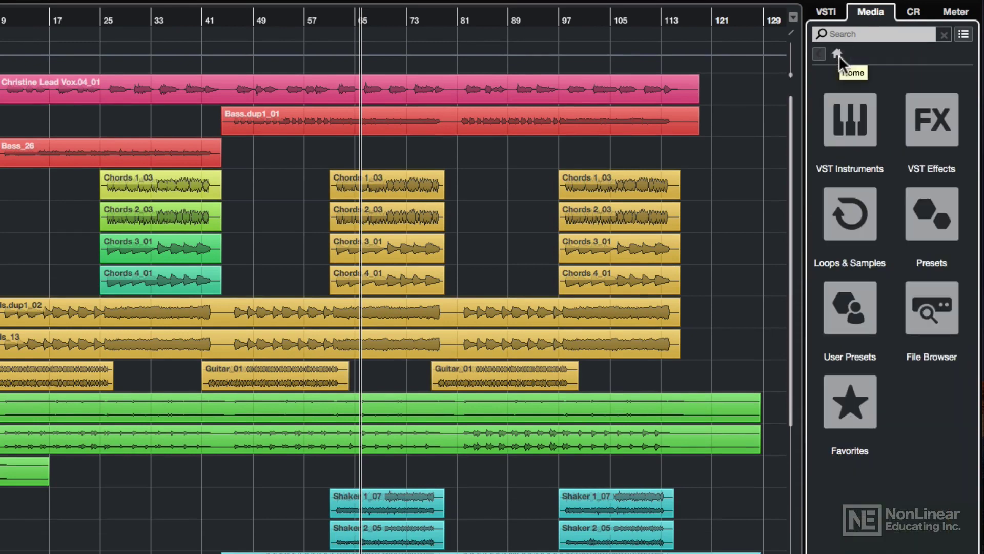
click(945, 128)
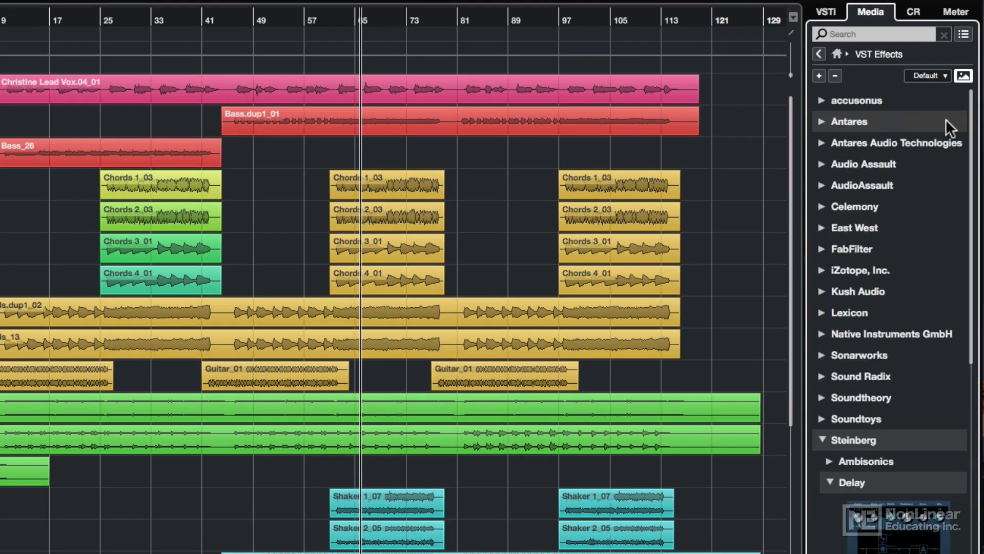
scroll(945, 118, down, 10)
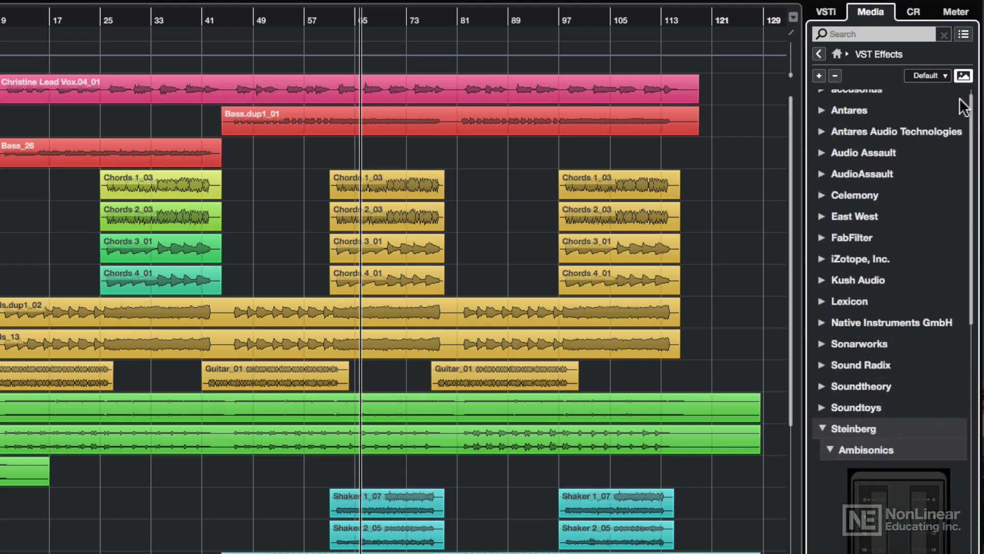
click(835, 289)
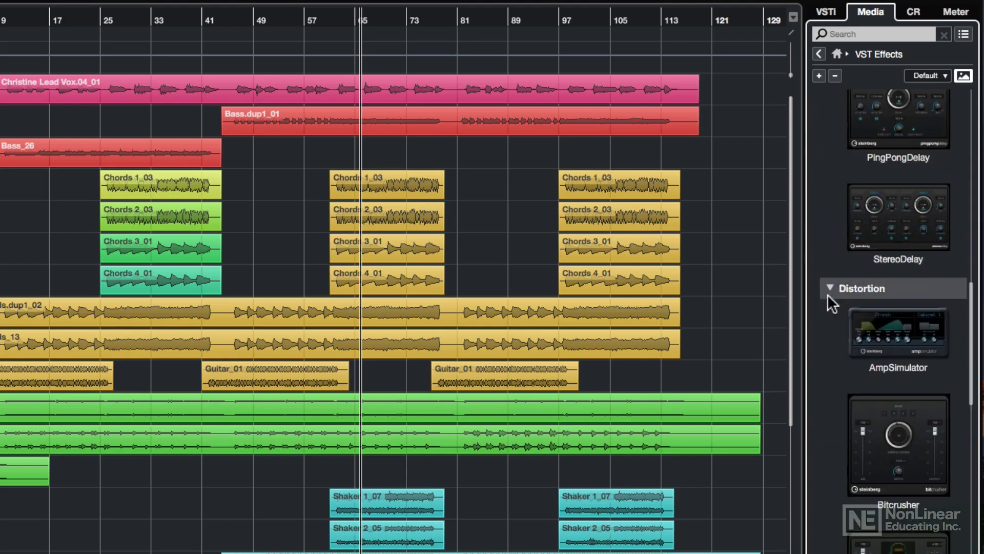
scroll(843, 377, down, 3)
scroll(843, 376, down, 3)
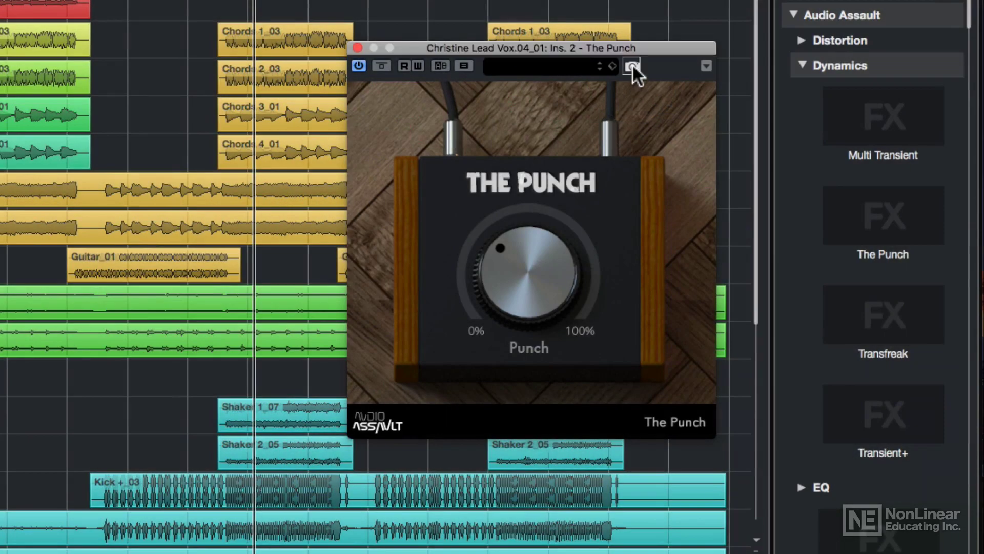
click(631, 64)
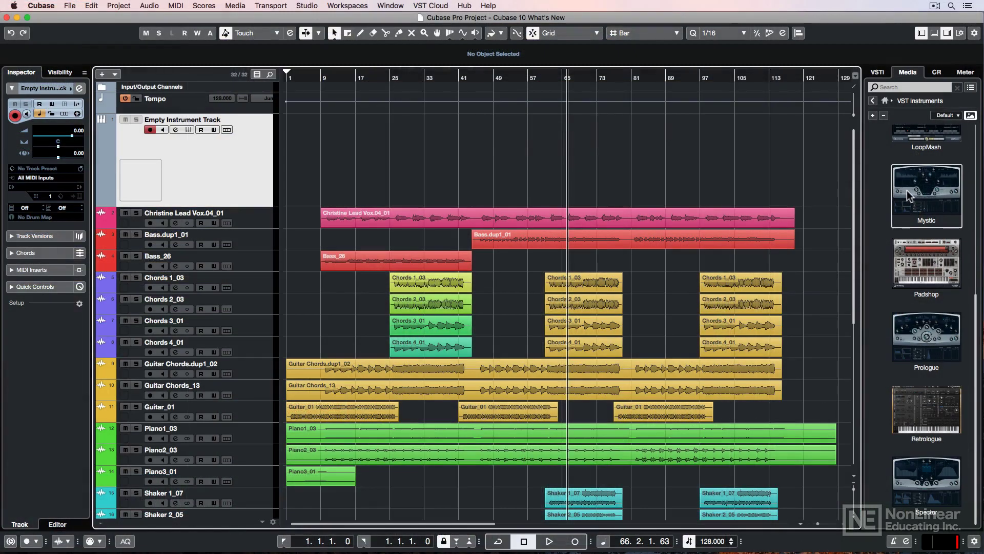
- Create Mystic 01 and Padshop 02 instrument tracks, then load Prologue onto the Empty Instrument Track
drag(906, 189, 256, 214)
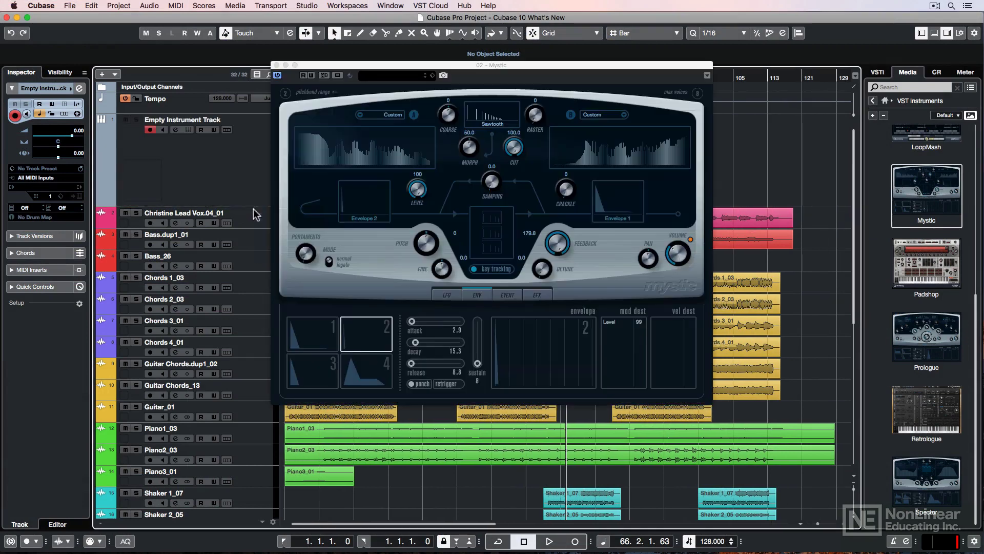
click(276, 65)
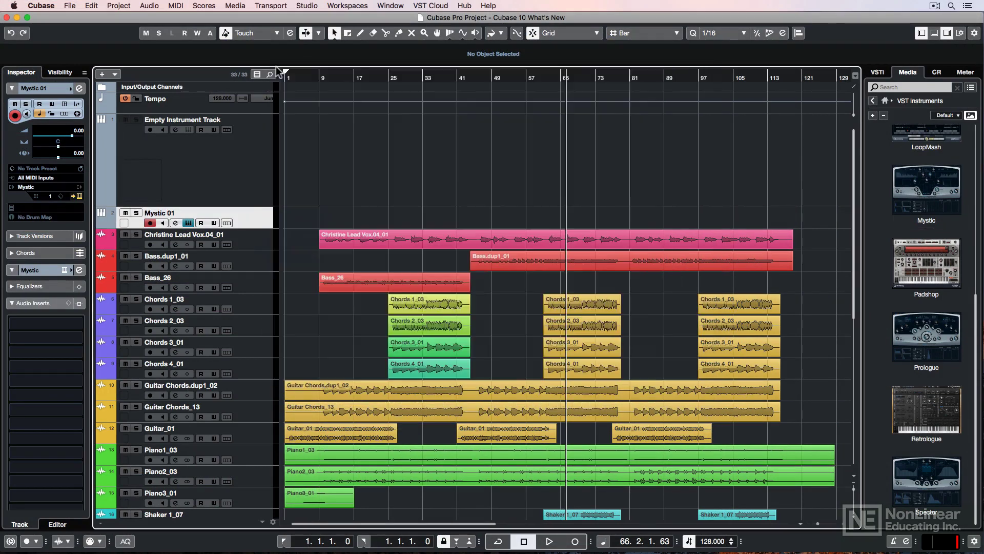
drag(926, 262, 244, 238)
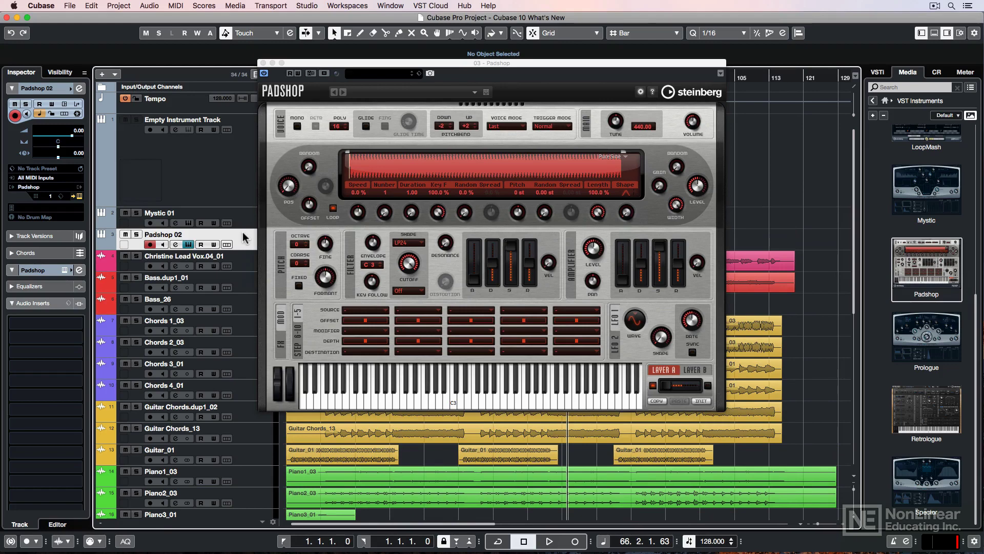
click(261, 63)
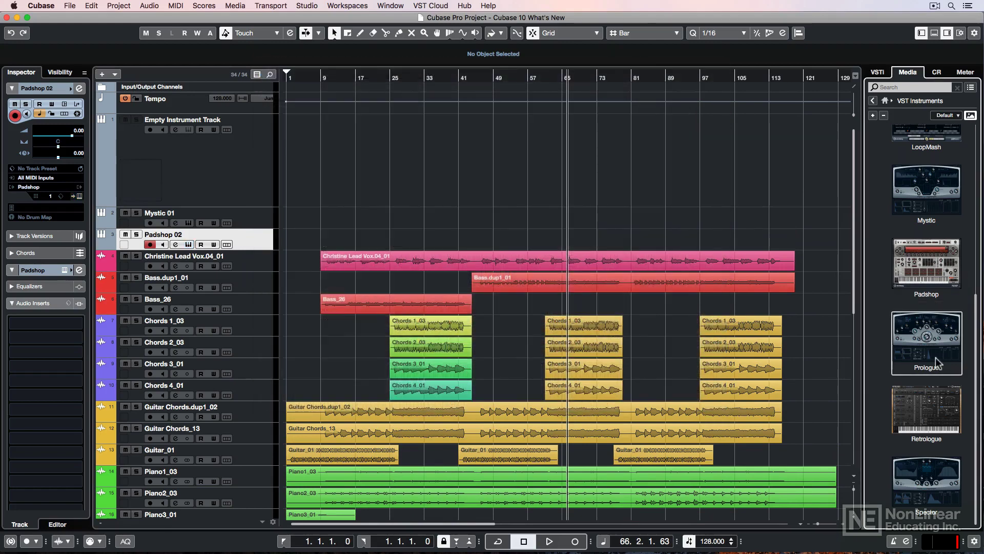
drag(936, 363, 118, 174)
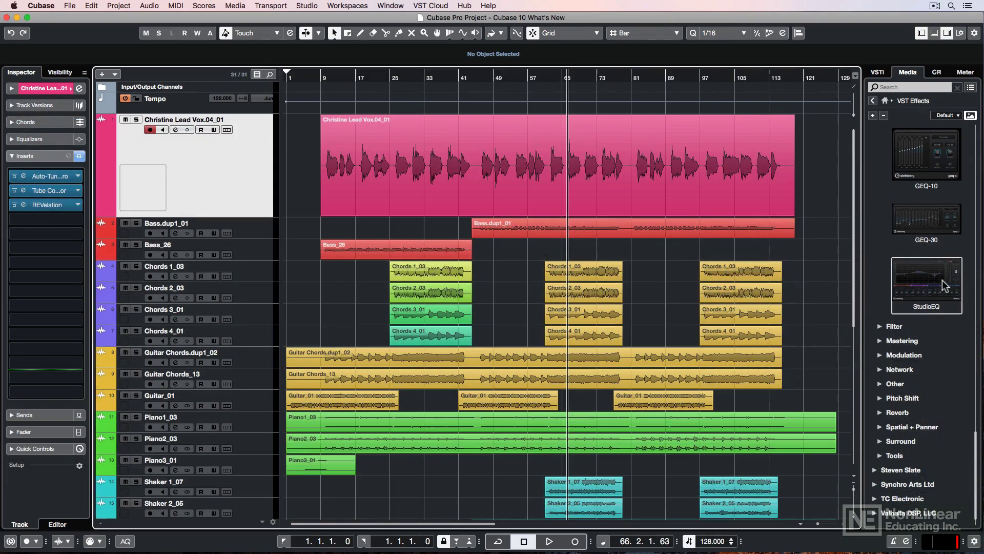
- Drop StudioEQ from VST Effects into the lead vocal's Inspector Inserts as its fourth insert
drag(941, 279, 128, 166)
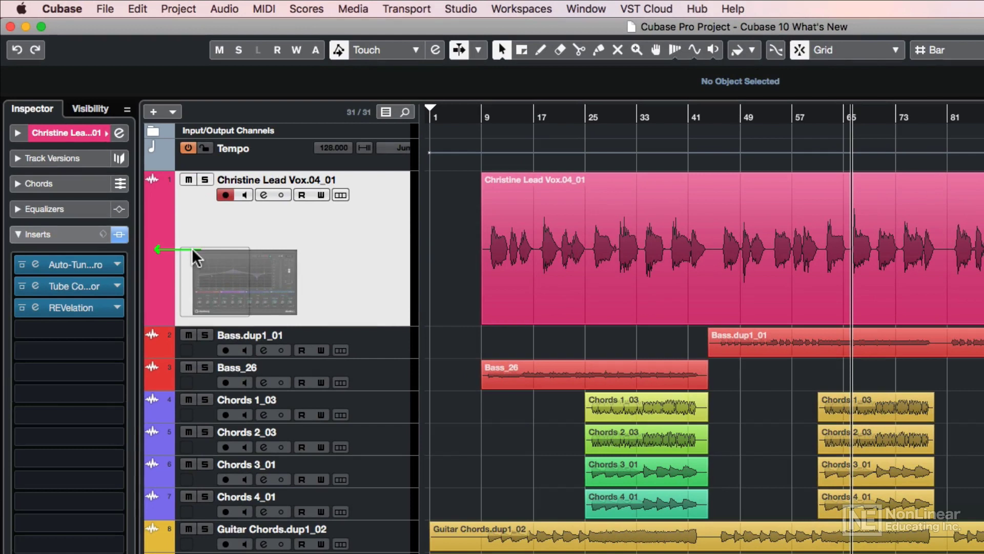
drag(191, 248, 156, 262)
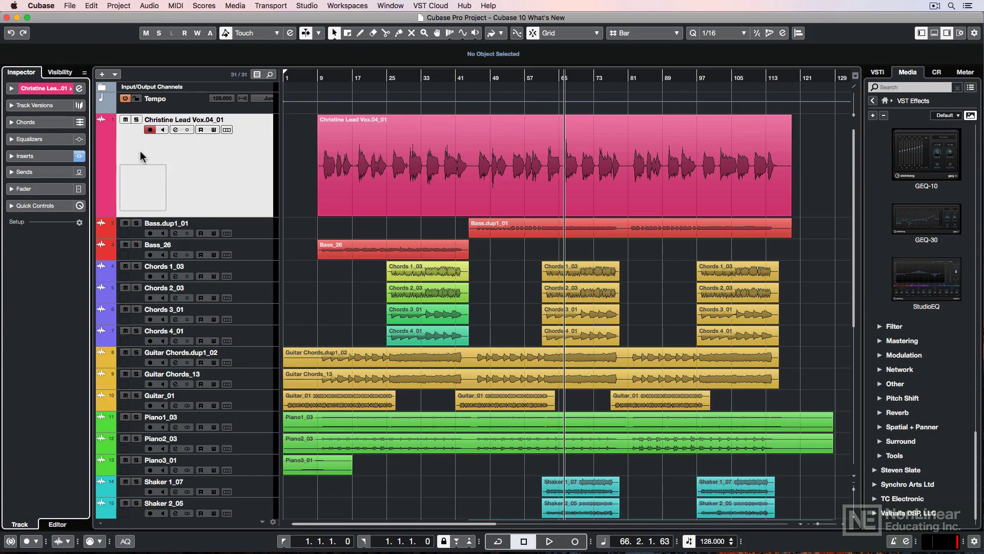
key(alt+i)
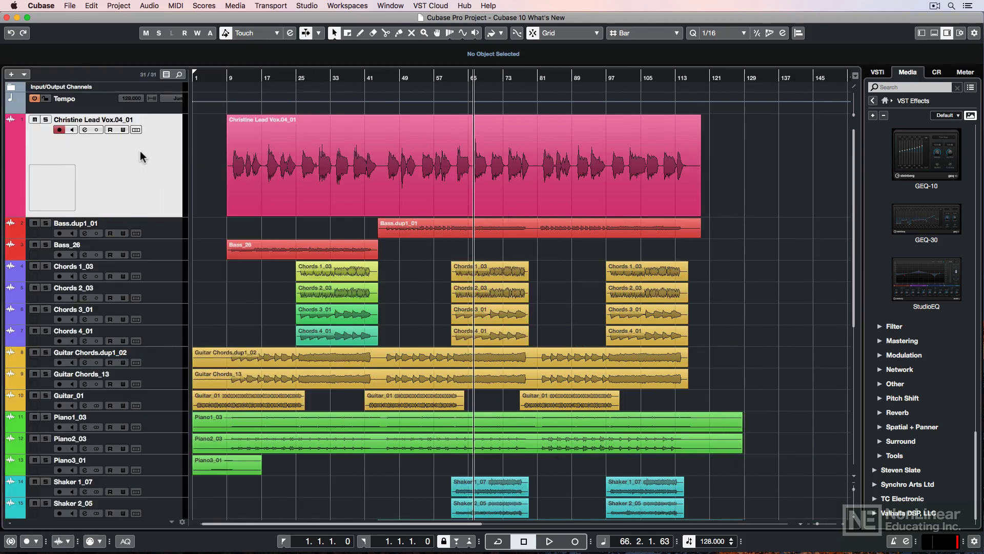
key(alt+i)
key(alt+i)
key(alt+i)
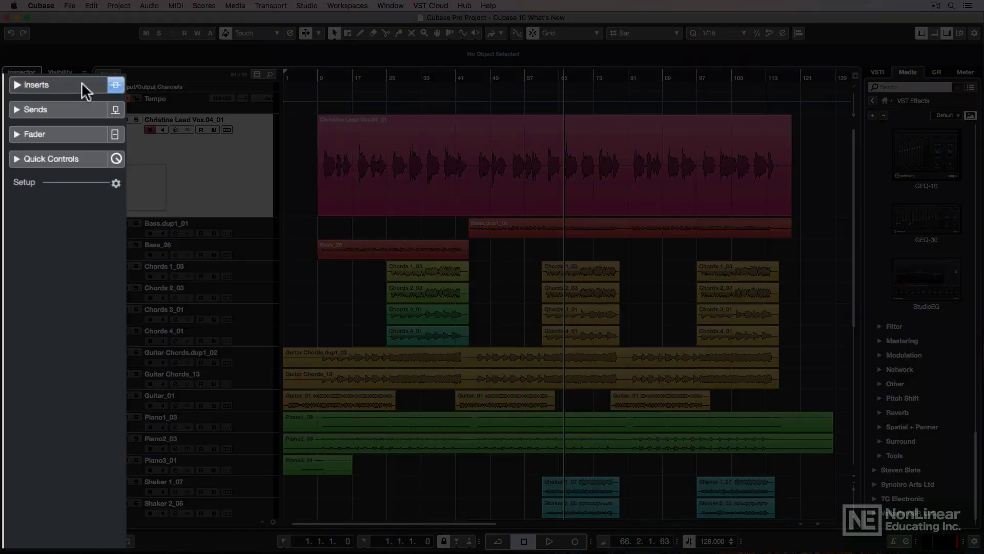
click(55, 155)
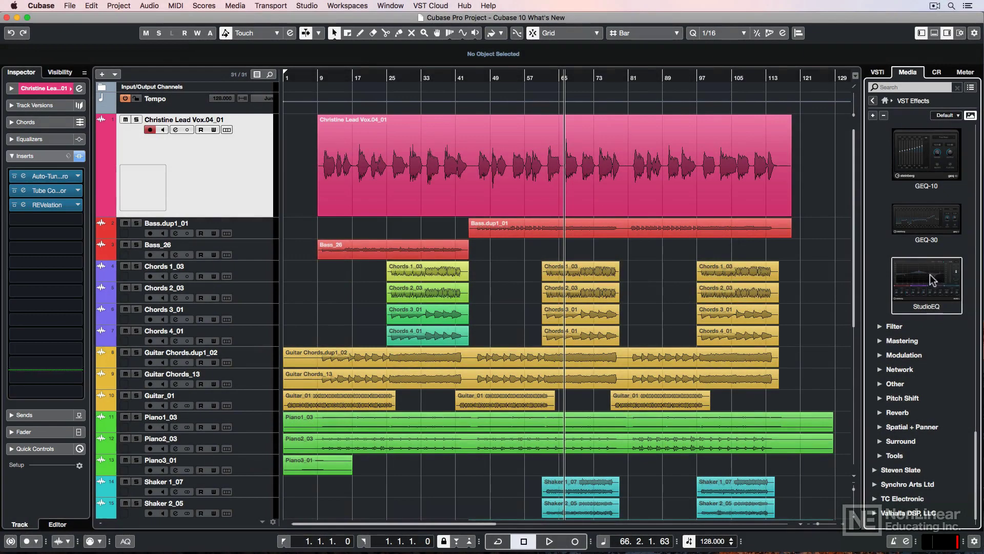
drag(929, 274, 51, 264)
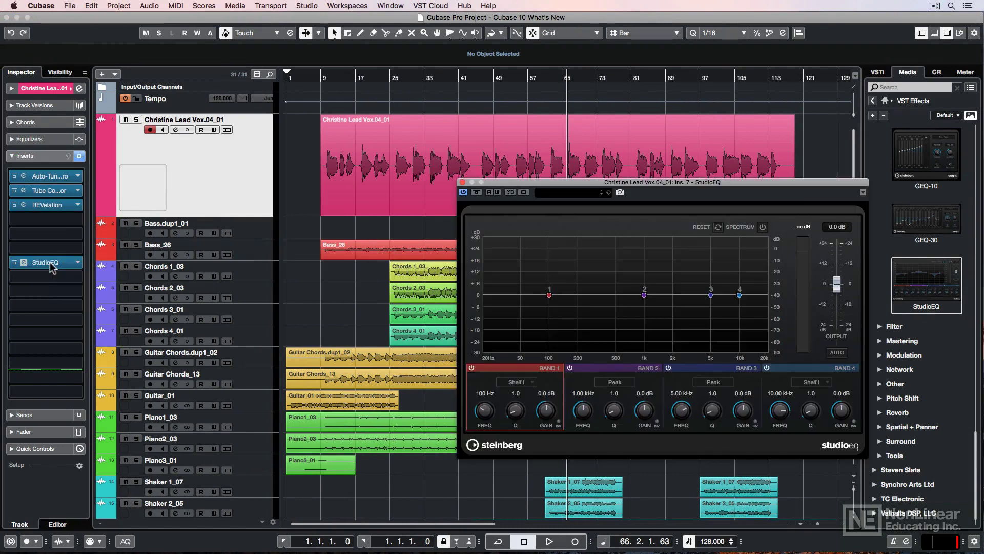